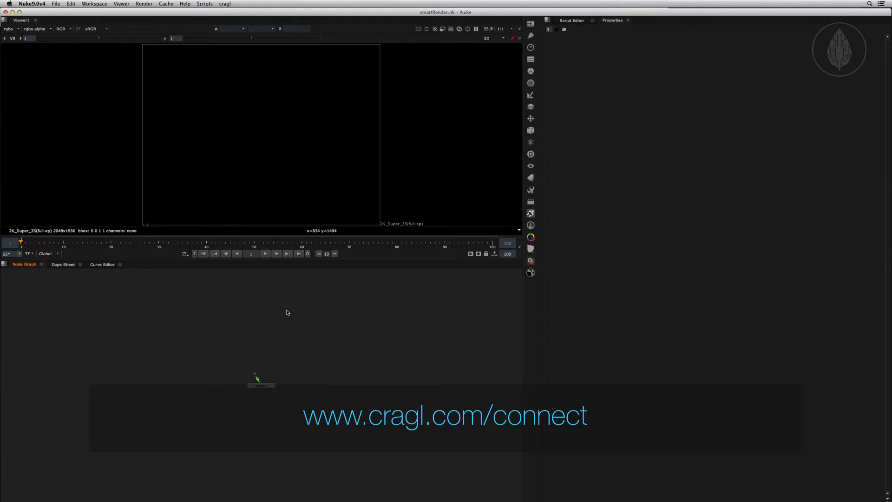
# Install smartRender through cragl connect, authenticating with the install code and accepting the license agreement.
pyautogui.click(225, 4)
pyautogui.click(239, 13)
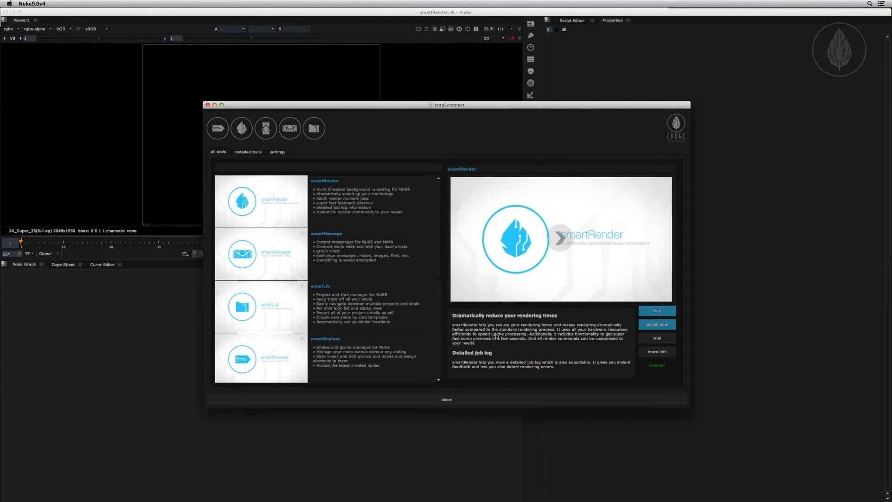
pyautogui.click(655, 326)
pyautogui.press('super+v')
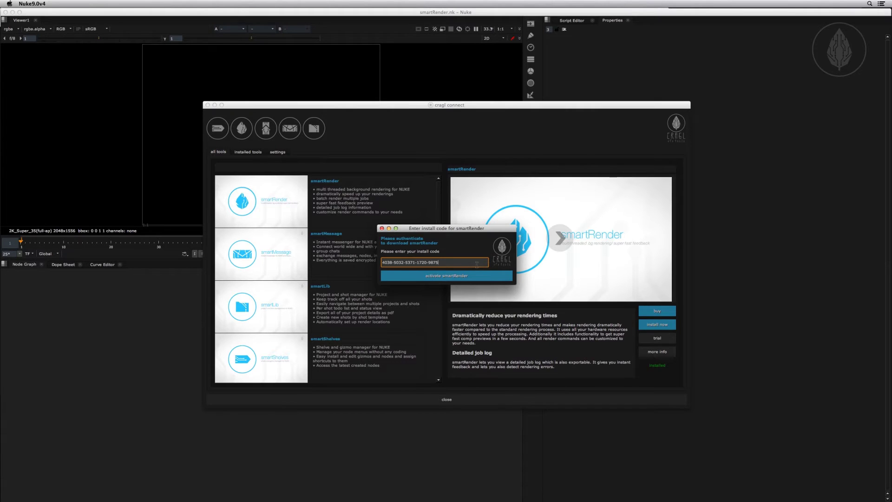
pyautogui.click(474, 276)
pyautogui.click(380, 302)
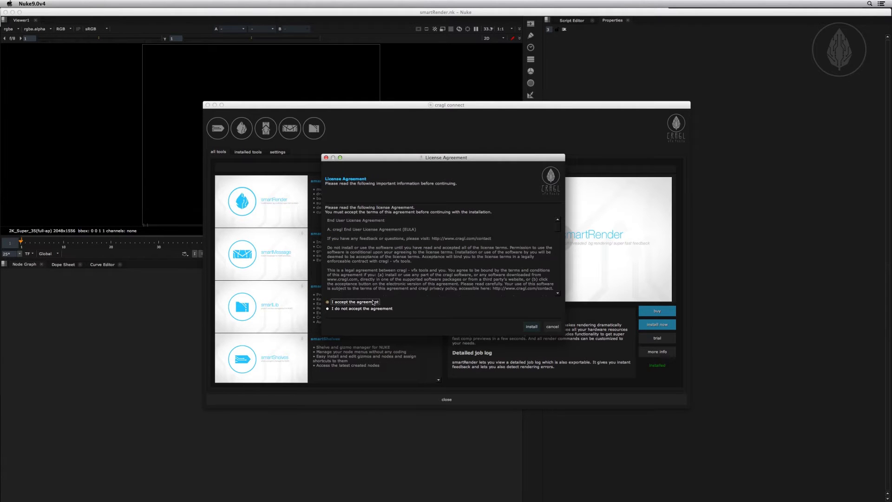
pyautogui.click(532, 326)
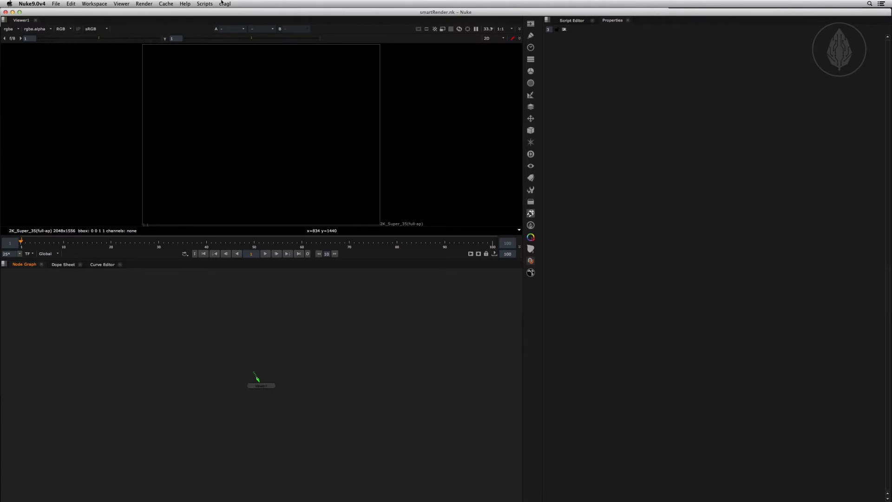
# Launch smartRender's render command from the installed cragl tools.
pyautogui.click(224, 4)
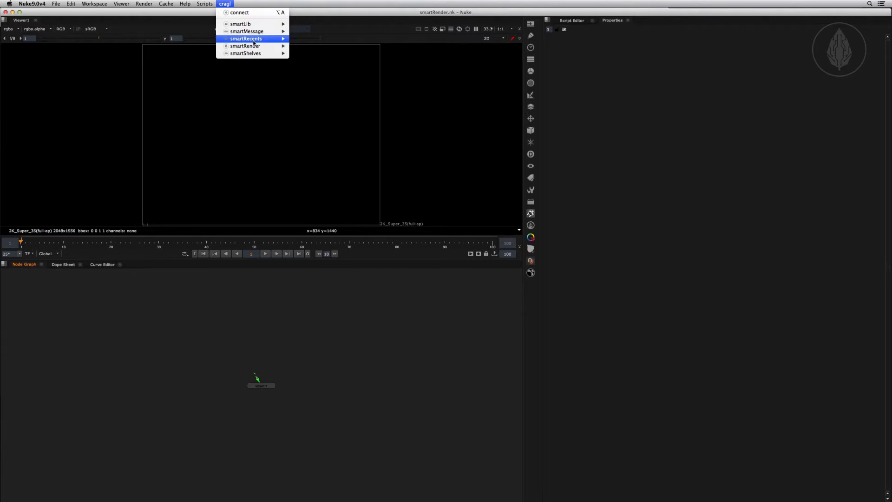
pyautogui.moveTo(254, 47)
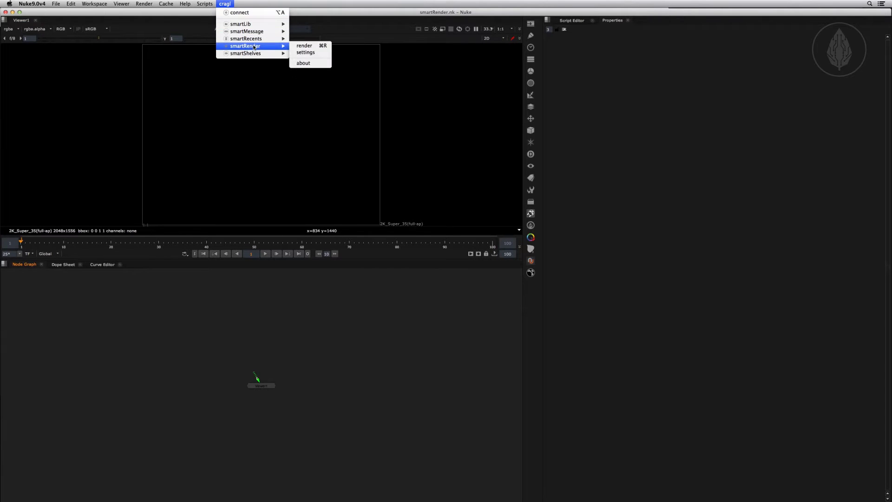
pyautogui.click(307, 46)
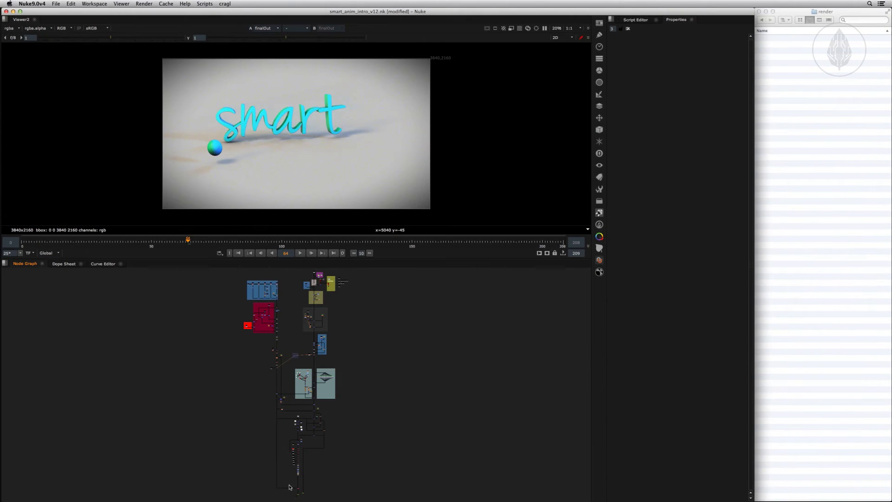
# Open the properties of the finalOut write node in the node graph to check its output settings.
pyautogui.scroll(10, 302, 494)
pyautogui.click(317, 499)
pyautogui.doubleClick(273, 413)
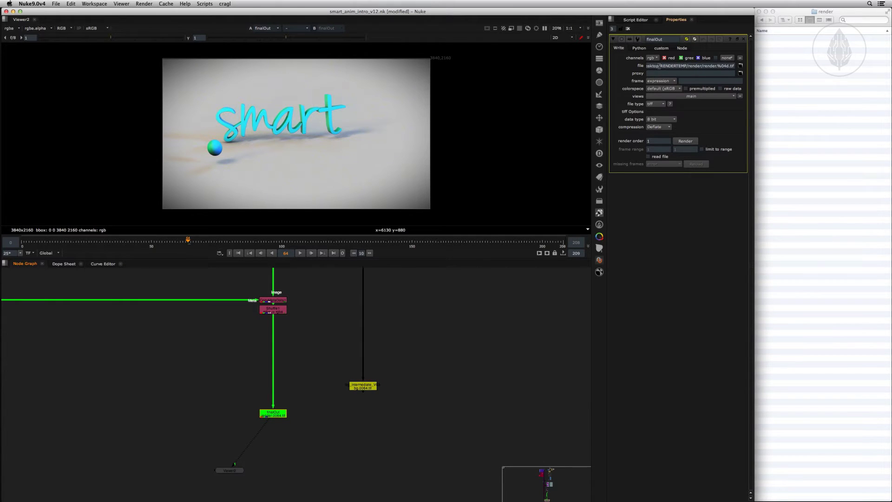
# Open smartRender for the finalOut and bg_intermediate_V03 write nodes, then leave only finalOut enabled for rendering.
pyautogui.moveTo(193, 364); pyautogui.dragTo(443, 454)
pyautogui.press('super+r')
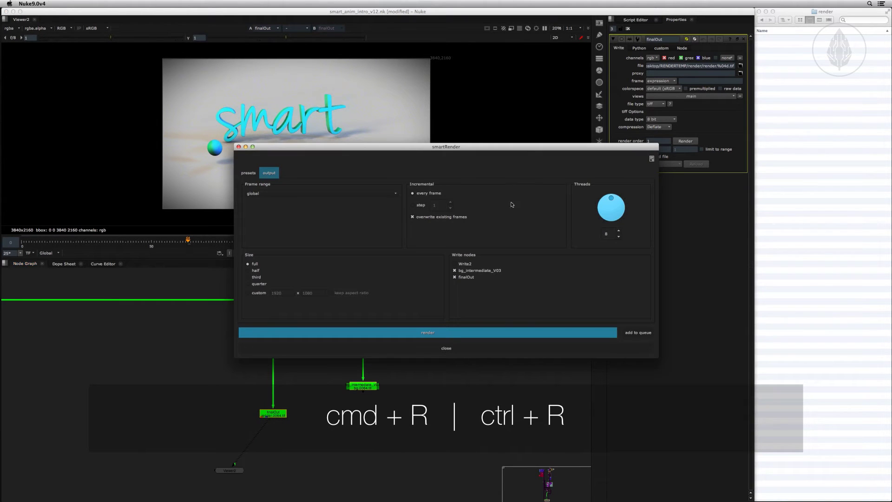
pyautogui.click(462, 271)
pyautogui.click(462, 264)
pyautogui.click(463, 277)
pyautogui.click(462, 264)
pyautogui.click(464, 277)
# Jump to the finalOut node in the node graph and open its render directory in Finder.
pyautogui.rightClick(466, 279)
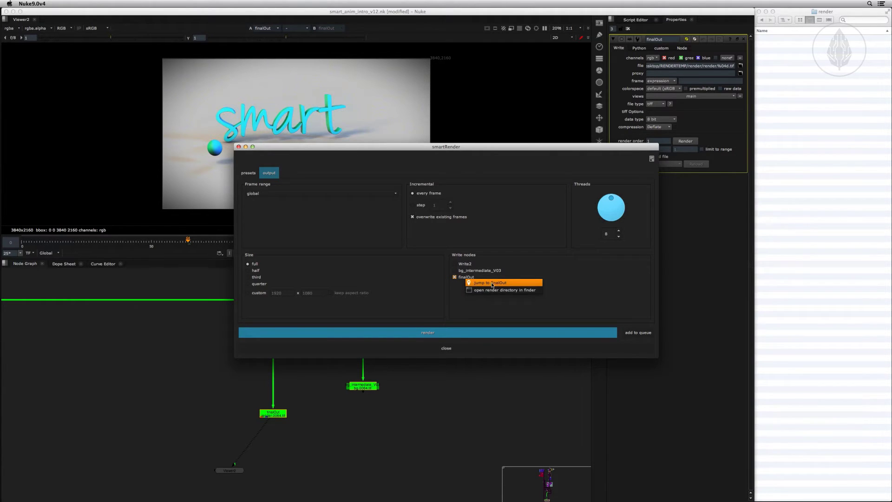
pyautogui.click(492, 284)
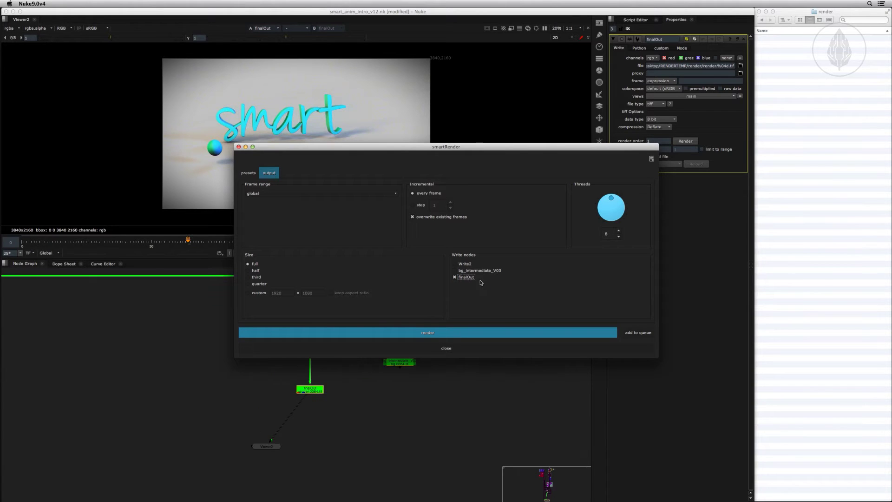
pyautogui.rightClick(470, 278)
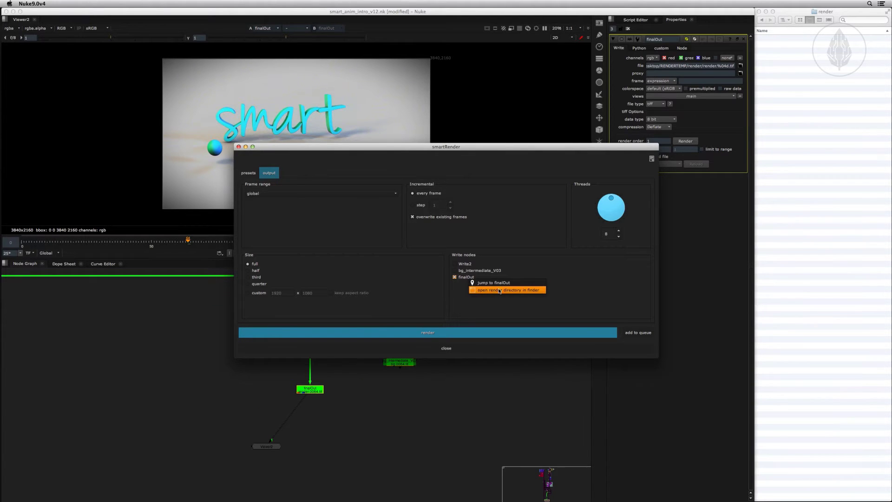
pyautogui.click(492, 289)
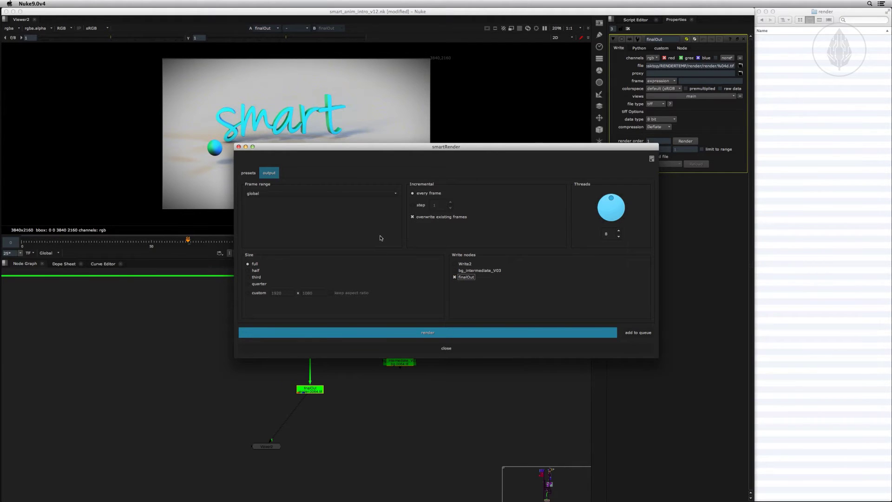
# Set a custom frame range of 1-50 and choose to render every frame.
pyautogui.click(302, 196)
pyautogui.click(297, 200)
pyautogui.moveTo(251, 203); pyautogui.dragTo(267, 203)
pyautogui.write('50')
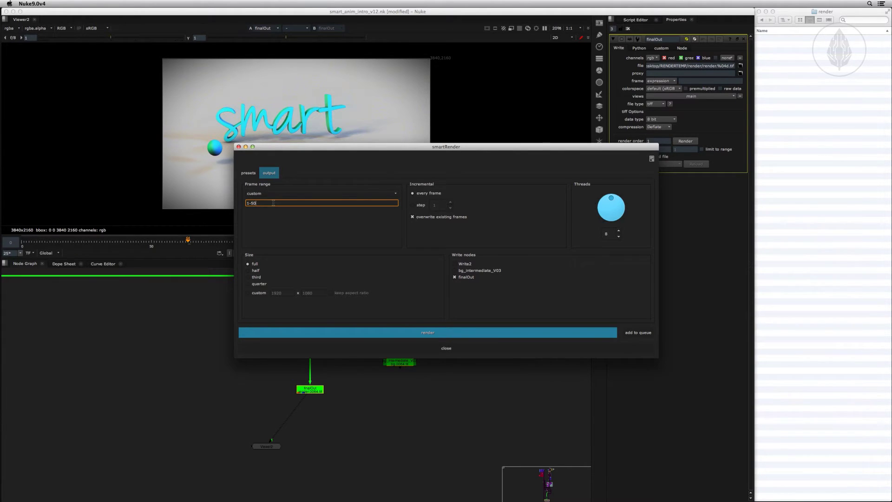
pyautogui.click(420, 205)
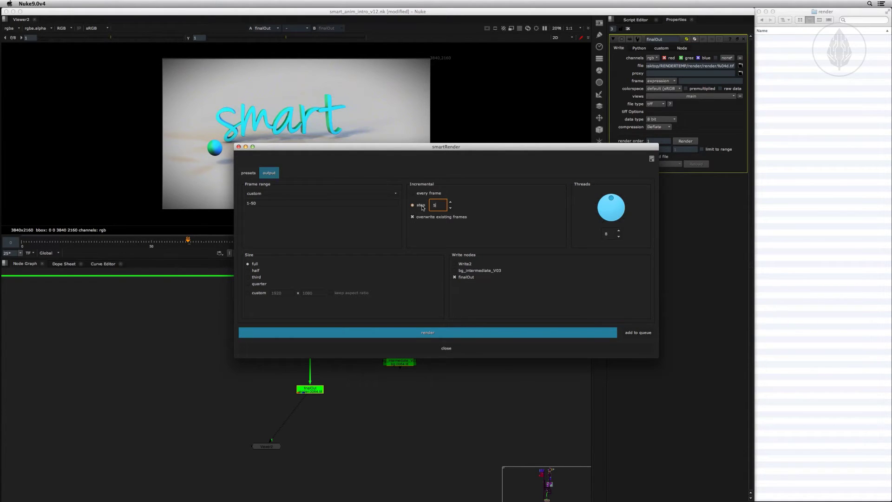
pyautogui.click(423, 195)
# Set the thread count to 16 and start rendering the finalOut job.
pyautogui.moveTo(628, 197); pyautogui.dragTo(620, 229)
pyautogui.click(382, 407)
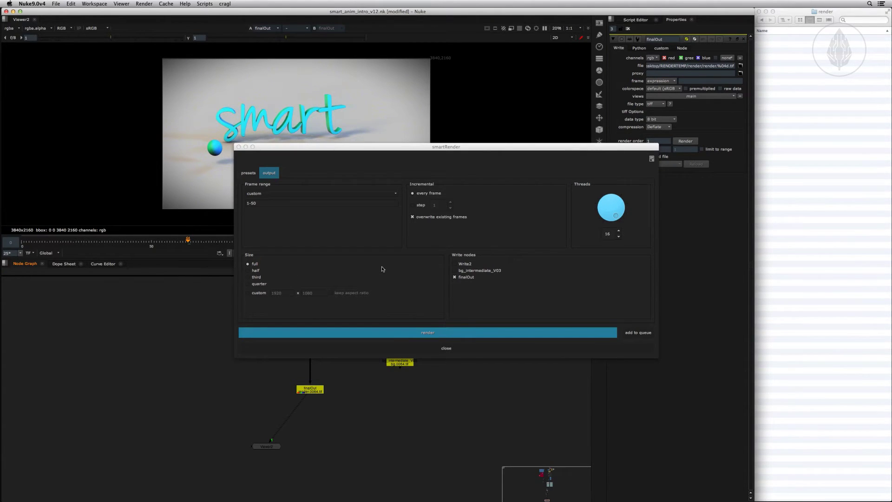
pyautogui.click(467, 332)
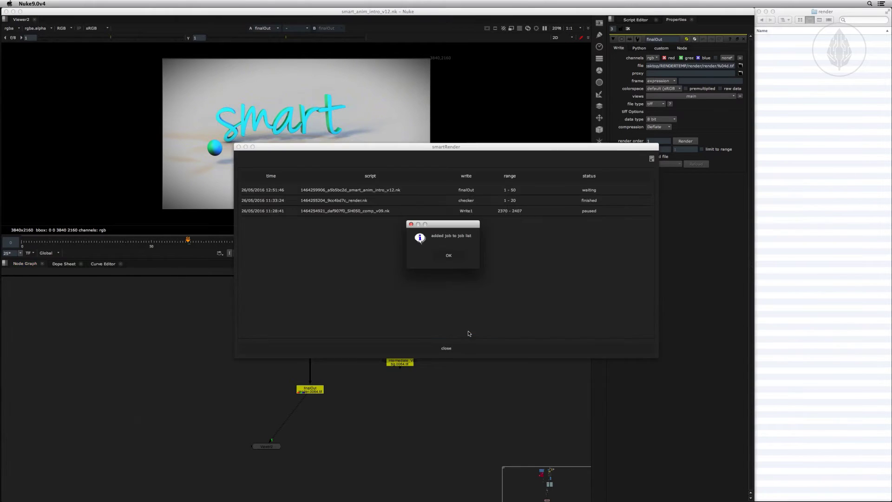
pyautogui.click(448, 256)
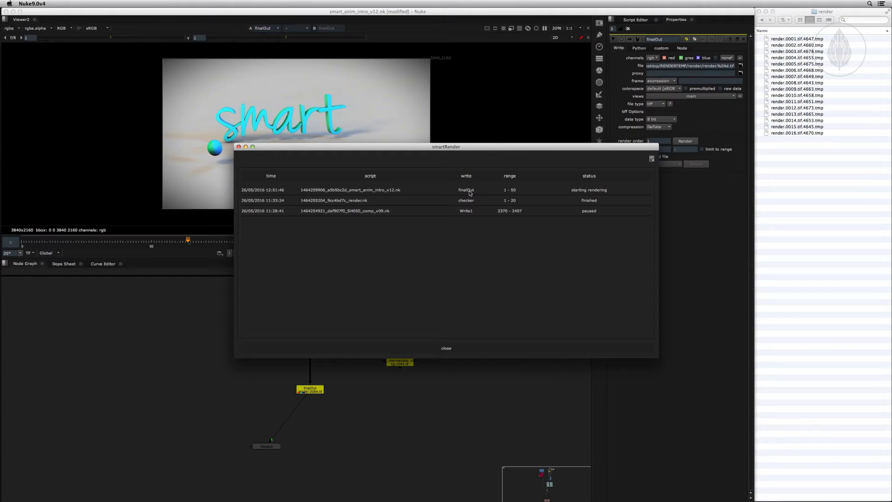
# Switch from the job list to the render settings and return to the job list.
pyautogui.click(651, 159)
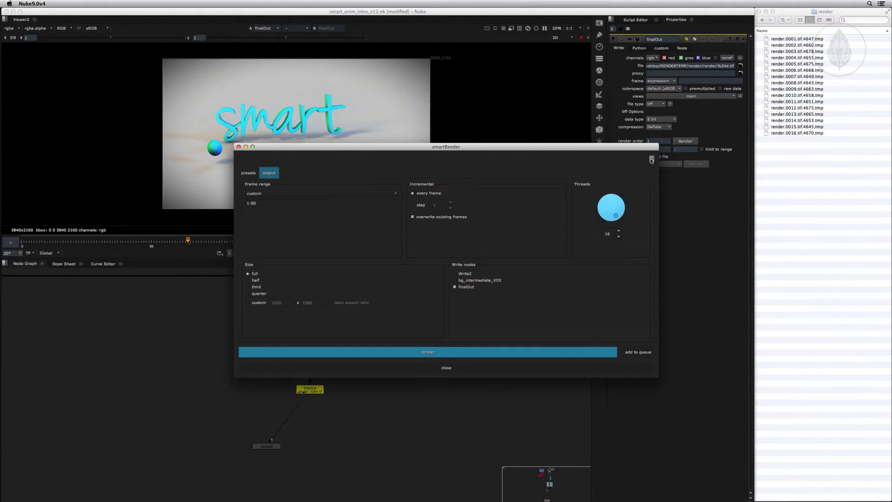
pyautogui.click(651, 159)
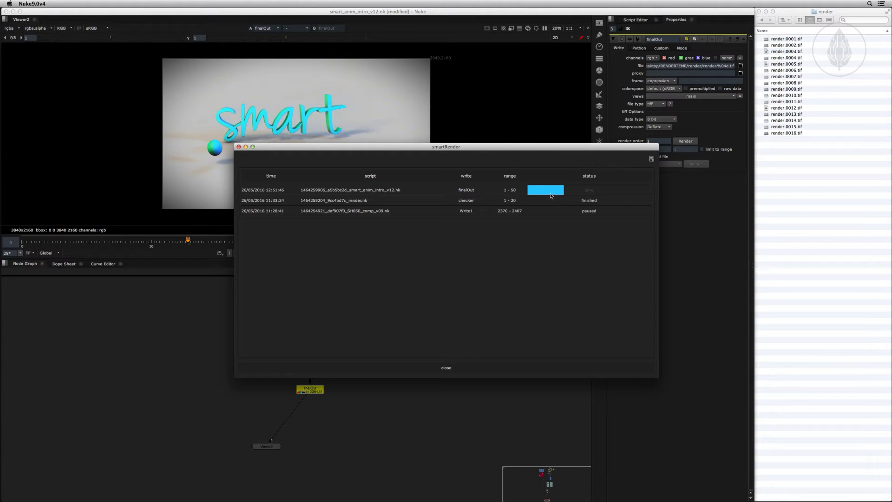
pyautogui.rightClick(488, 190)
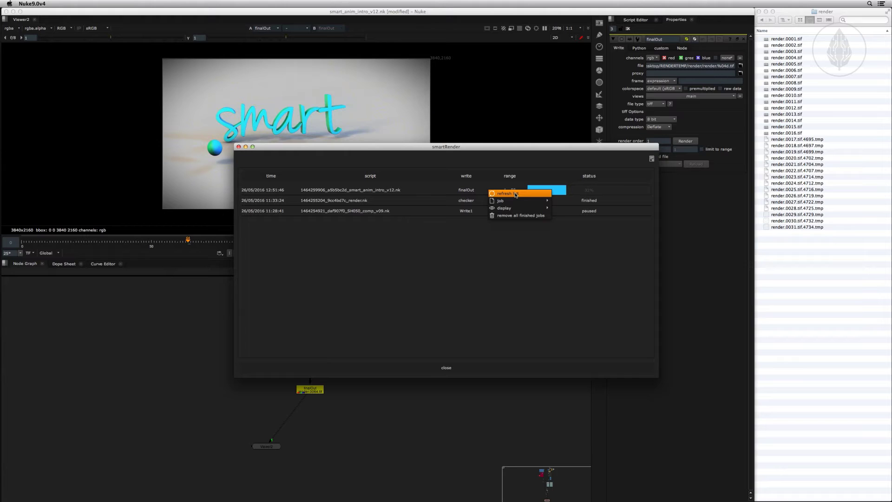
pyautogui.moveTo(513, 201)
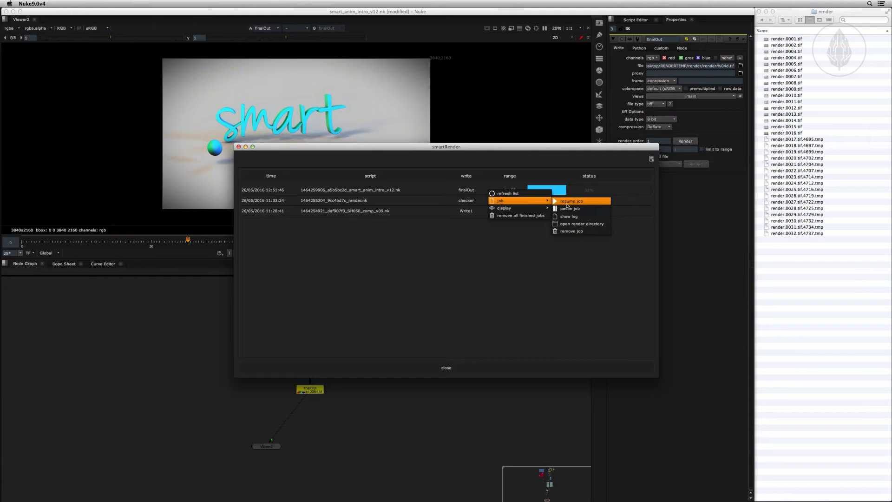
pyautogui.click(567, 202)
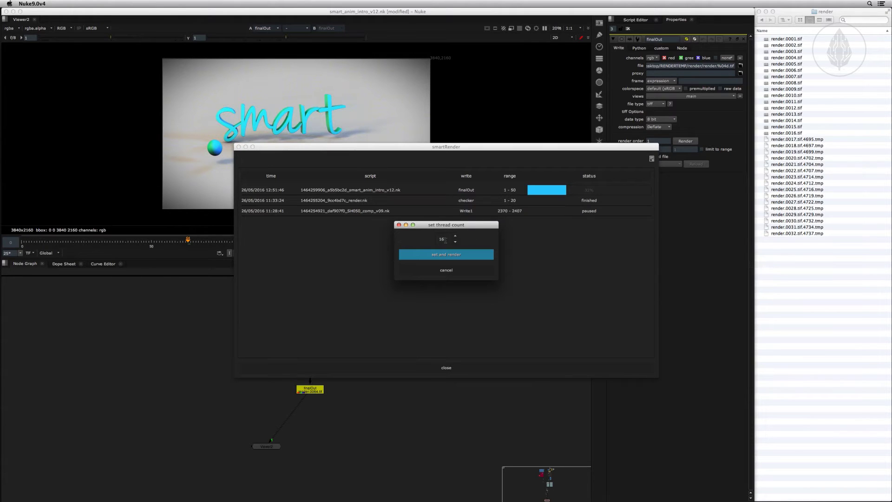
pyautogui.click(445, 270)
# Show the log of the finalOut render job.
pyautogui.rightClick(436, 192)
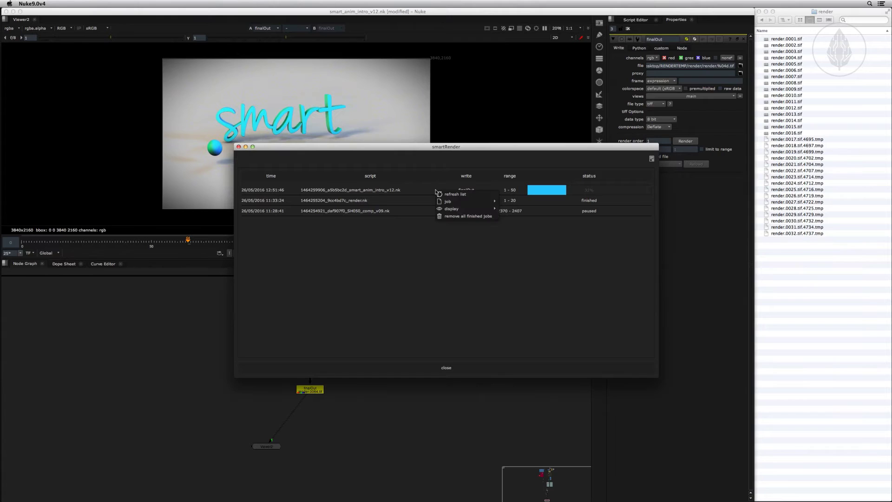
pyautogui.moveTo(446, 201)
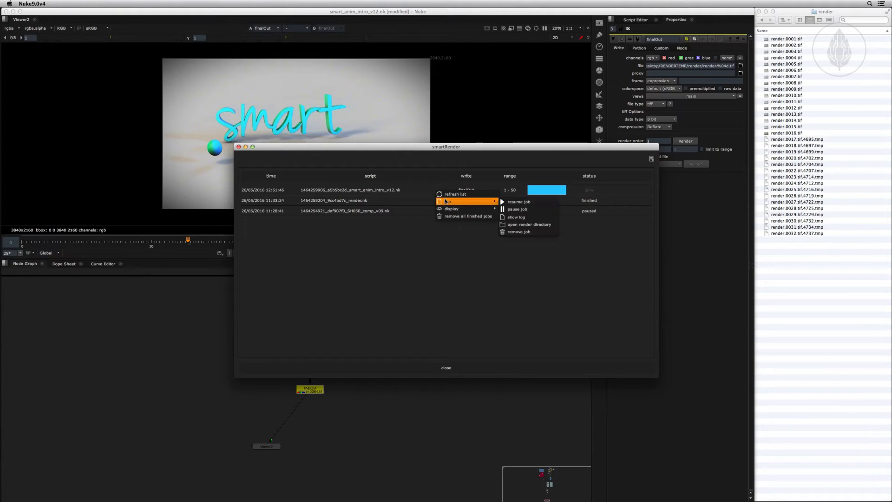
pyautogui.click(520, 218)
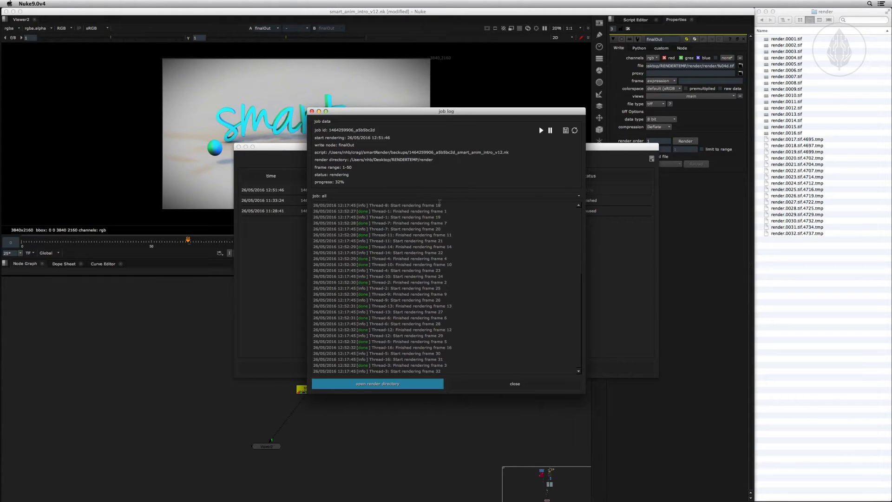
# Filter the job log by info entries and then by done entries.
pyautogui.click(422, 197)
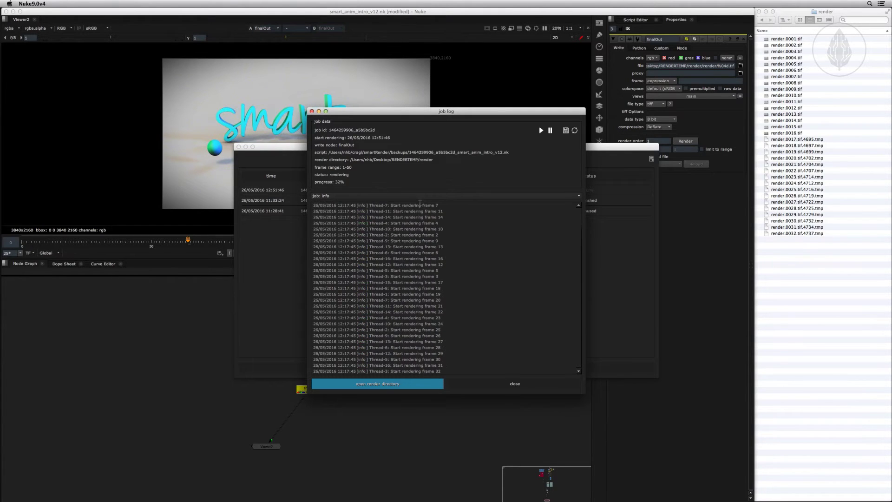
pyautogui.click(420, 196)
pyautogui.click(420, 205)
pyautogui.click(420, 195)
pyautogui.click(420, 203)
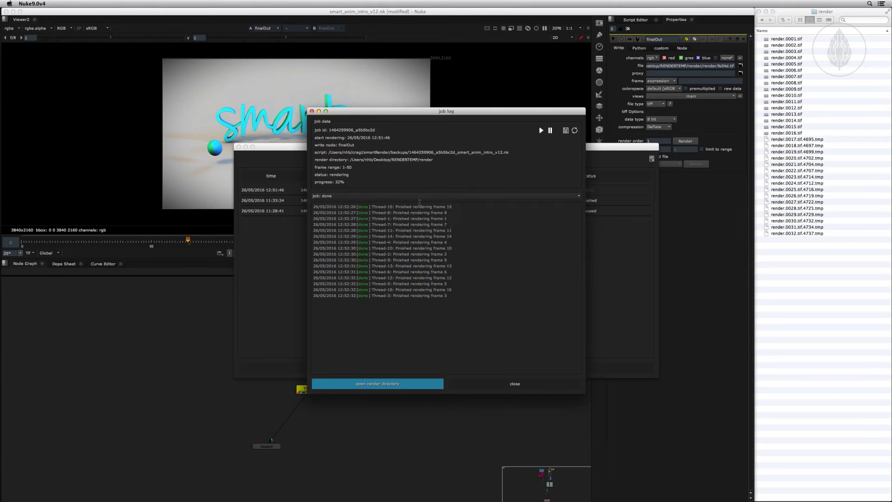
# Filter the job log by error entries, then view the pending frames.
pyautogui.click(420, 197)
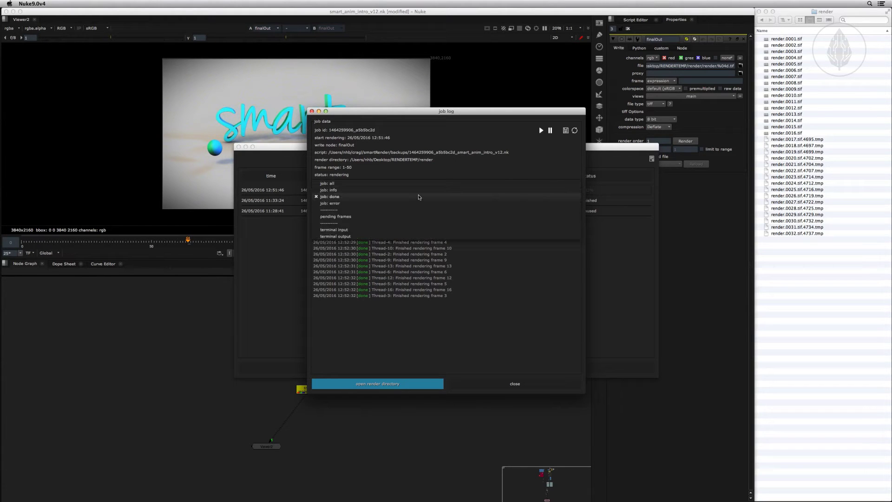
pyautogui.click(418, 202)
pyautogui.click(420, 197)
pyautogui.click(415, 209)
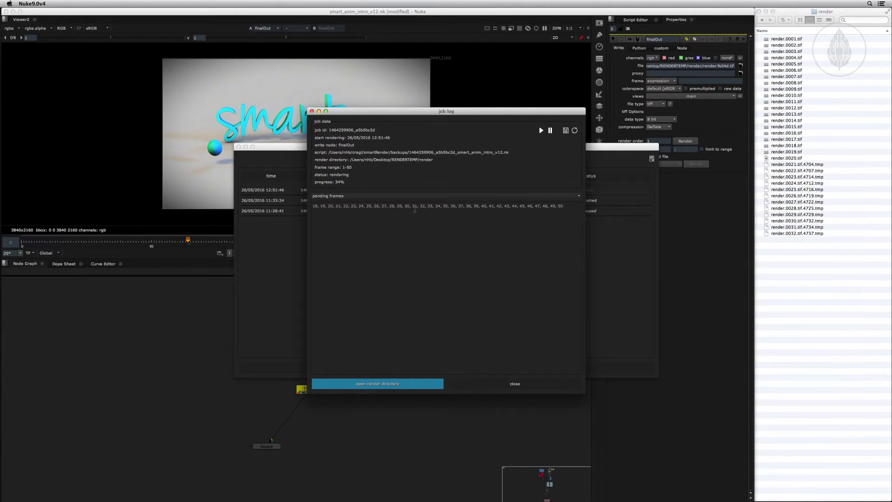
# View the job's terminal input and terminal output, then return the log to all job entries.
pyautogui.click(412, 197)
pyautogui.click(411, 211)
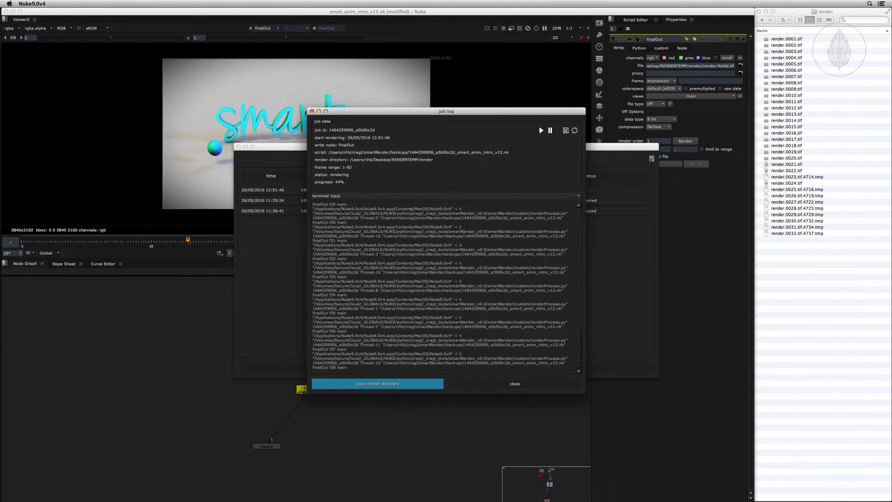
pyautogui.click(412, 197)
pyautogui.click(410, 204)
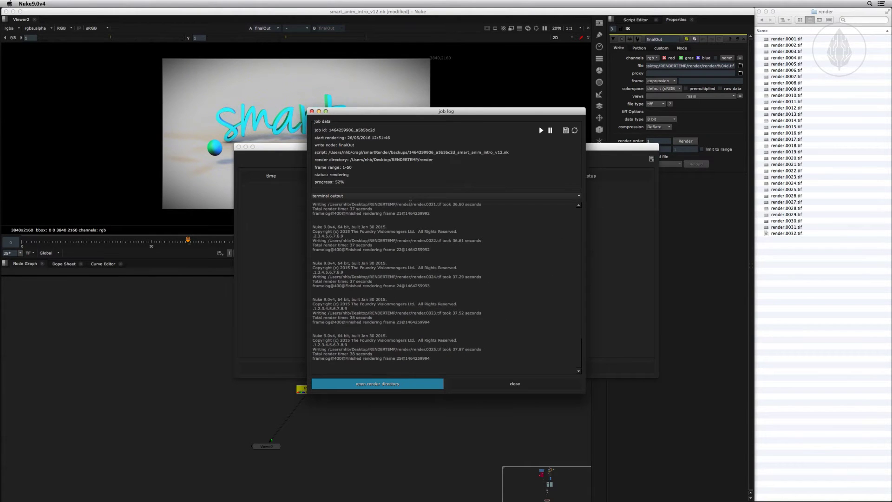
pyautogui.click(409, 198)
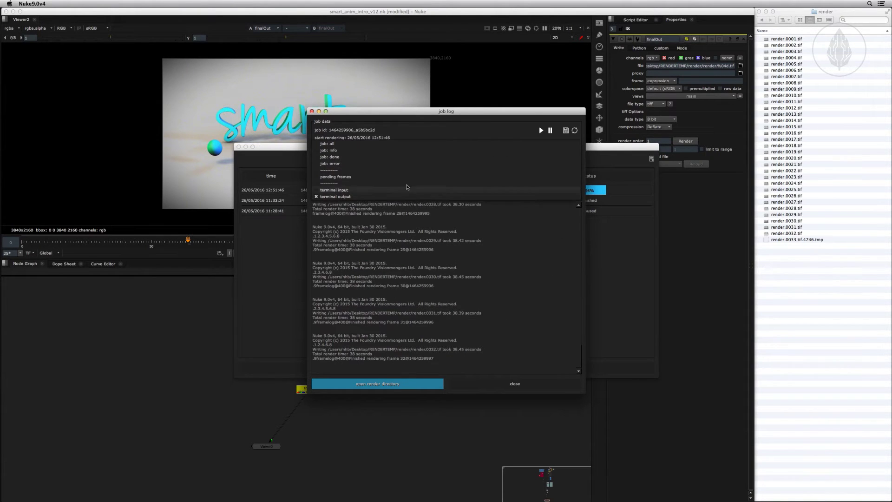
pyautogui.click(404, 148)
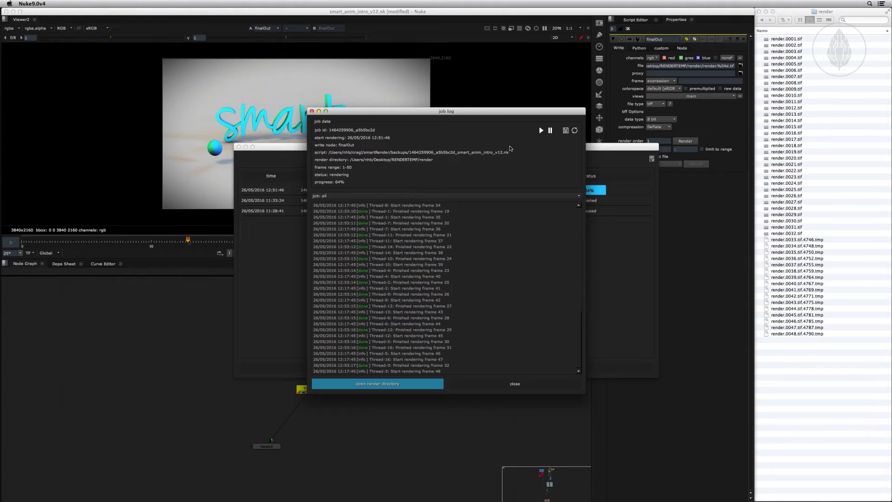
# Look at the job log's text file export without saving anything, and close the job log.
pyautogui.click(564, 131)
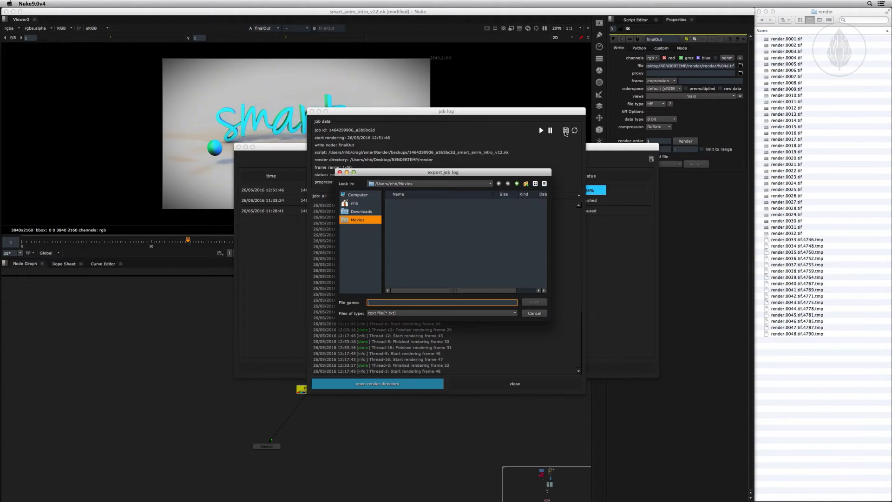
pyautogui.click(541, 315)
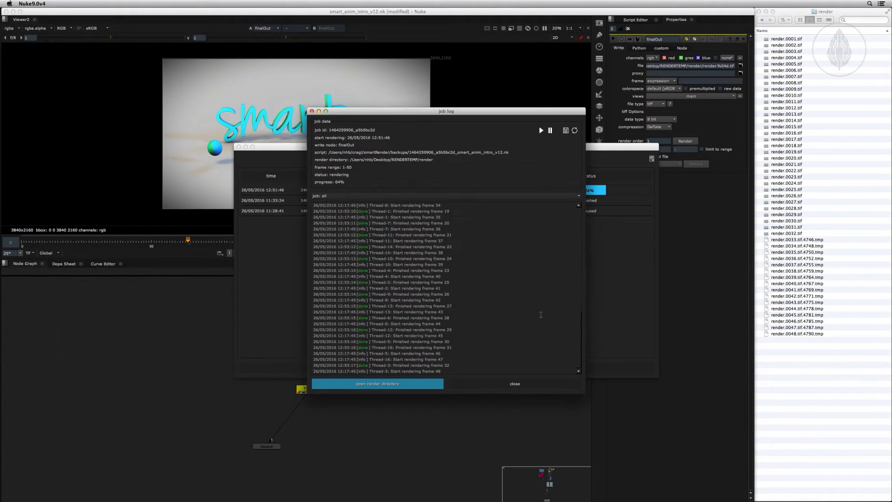
pyautogui.click(514, 382)
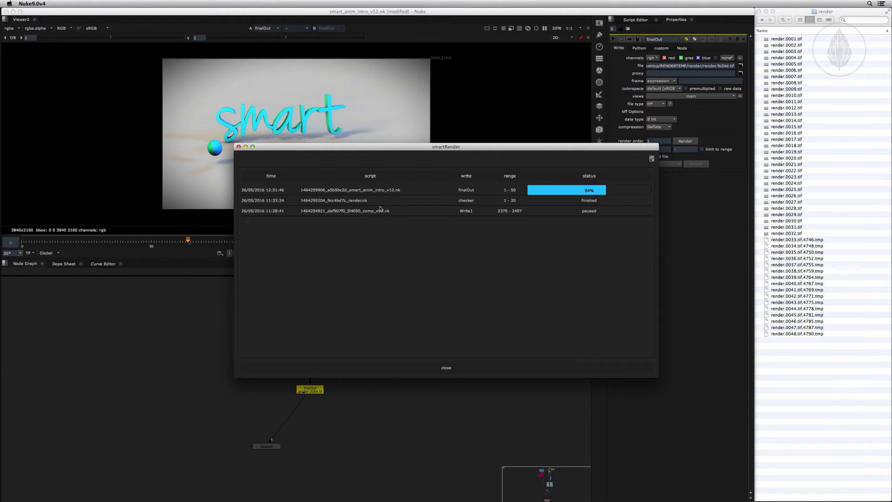
# Filter the job list to paused jobs only, and return it to displaying all jobs.
pyautogui.rightClick(381, 191)
pyautogui.moveTo(400, 202)
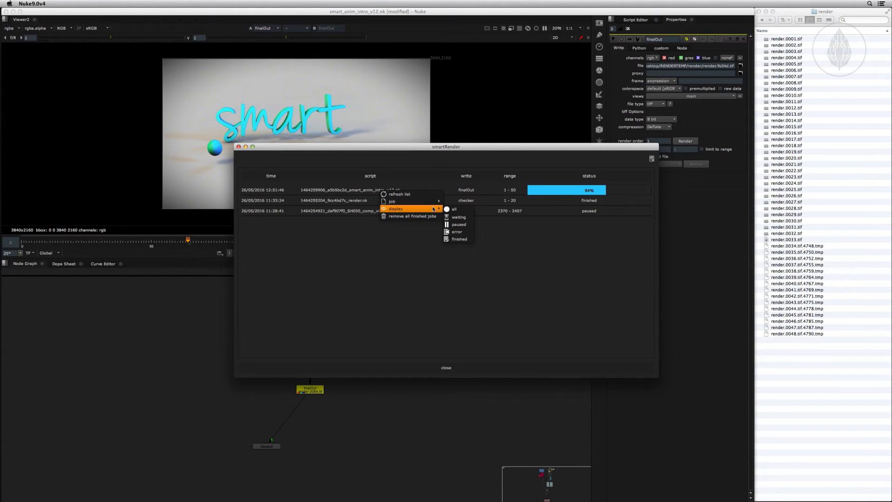
pyautogui.click(457, 225)
pyautogui.rightClick(431, 192)
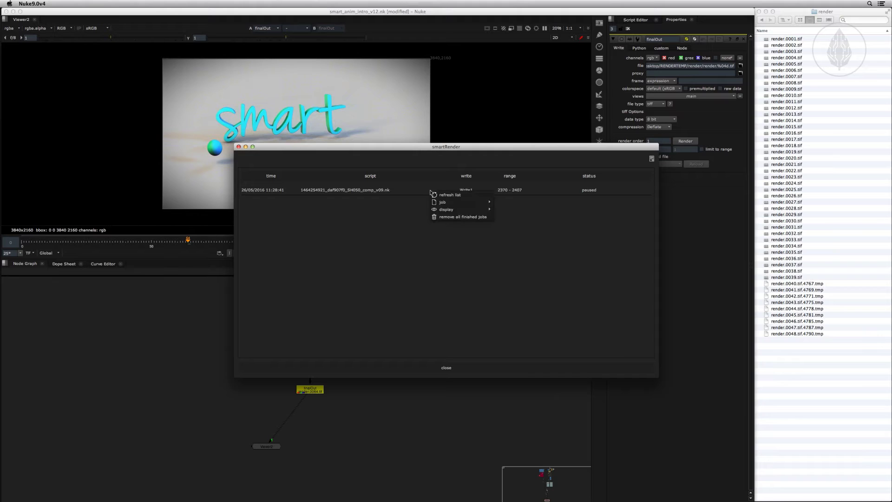
pyautogui.moveTo(457, 203)
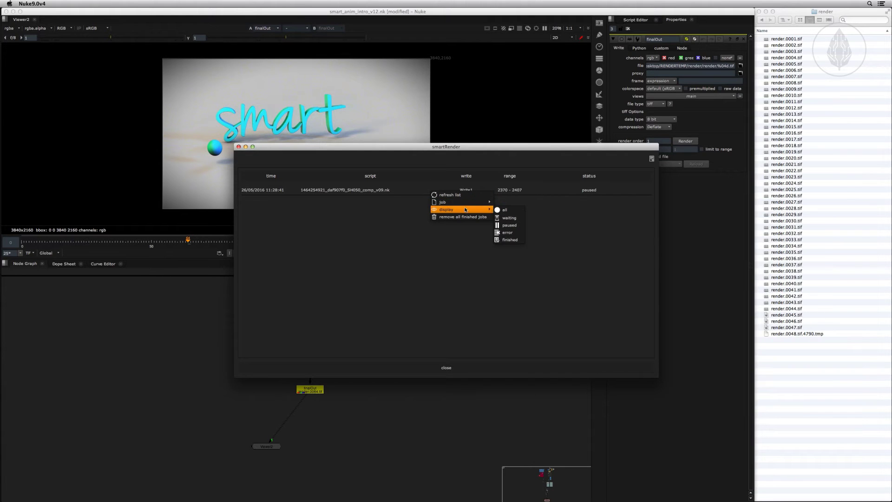
pyautogui.click(497, 209)
# Insert the finished finalOut render of smart_anim_intro_v12.nk as a read node.
pyautogui.rightClick(406, 211)
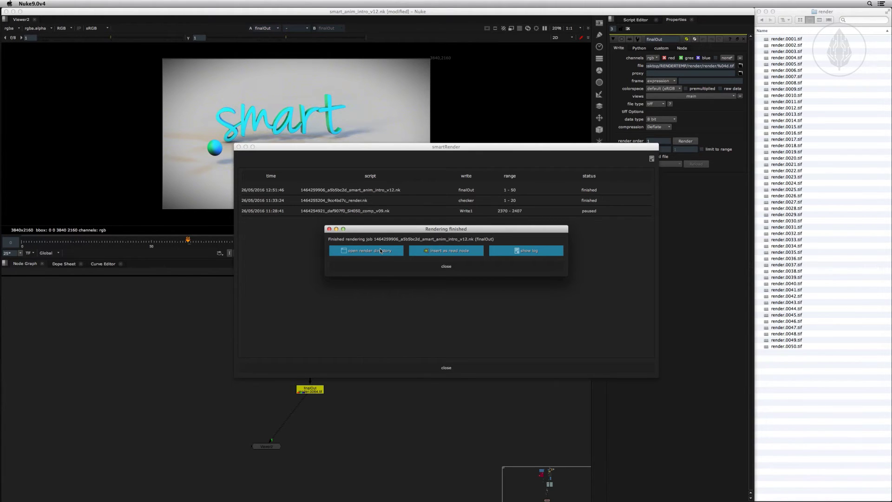
pyautogui.click(444, 251)
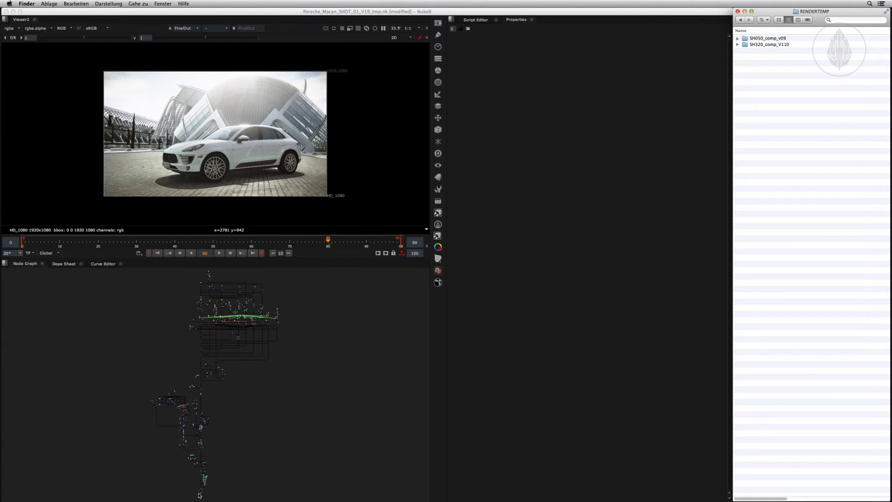
# Render the FinalOut write node of the Porsche script over the global range with step 10 and 10 threads.
pyautogui.click(195, 495)
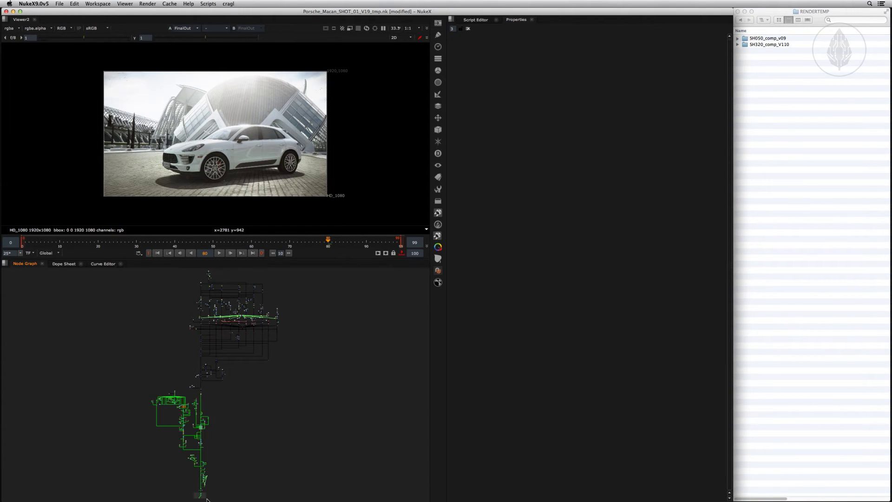
pyautogui.scroll(5, 195, 493)
pyautogui.click(246, 380)
pyautogui.press('F7')
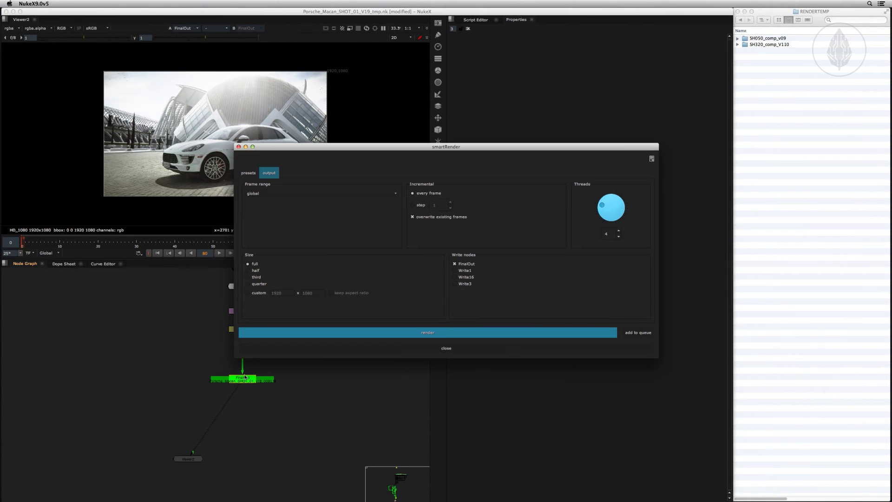
pyautogui.click(413, 205)
pyautogui.click(439, 206)
pyautogui.write('0')
pyautogui.moveTo(601, 205); pyautogui.dragTo(620, 198)
pyautogui.click(465, 332)
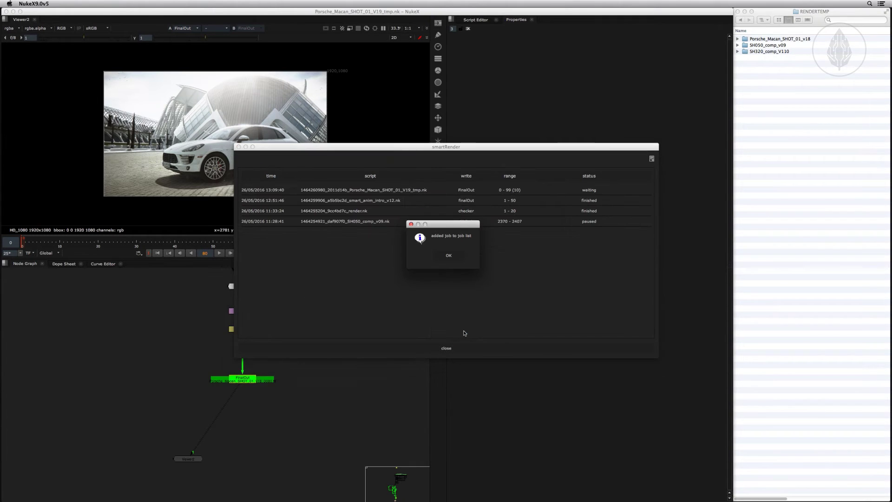
pyautogui.click(453, 256)
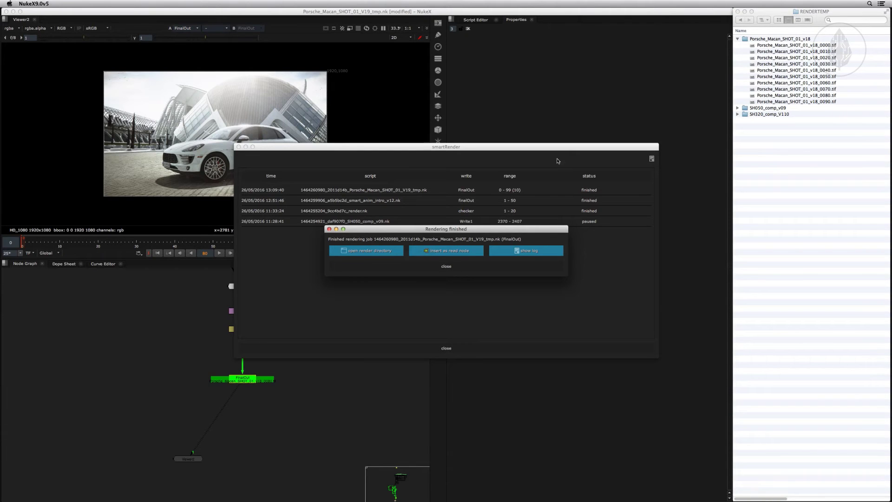
# Insert the finished Porsche render as a read node, place it beside FinalOut and show it in the viewer.
pyautogui.click(441, 252)
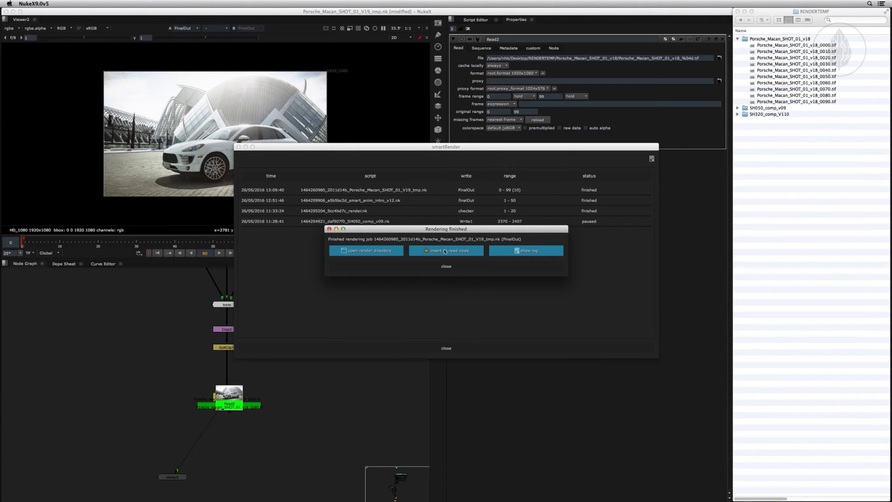
pyautogui.moveTo(245, 398); pyautogui.dragTo(298, 416)
pyautogui.press('1')
pyautogui.click(410, 267)
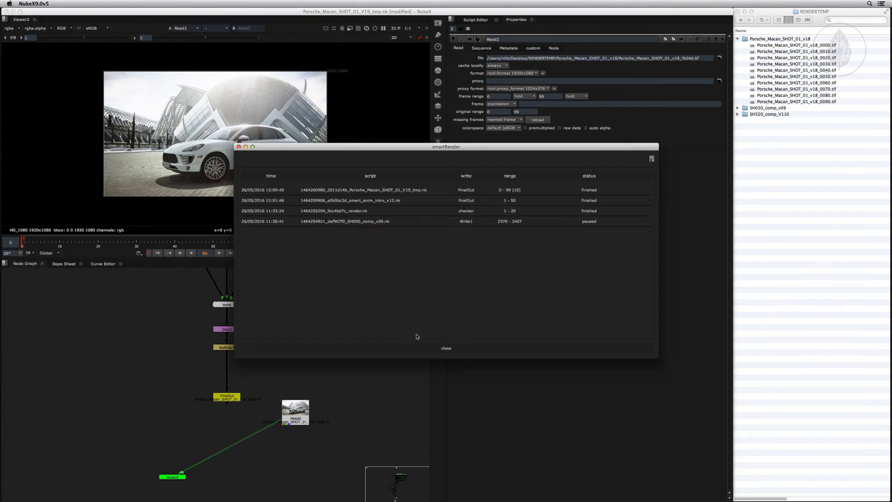
pyautogui.click(418, 348)
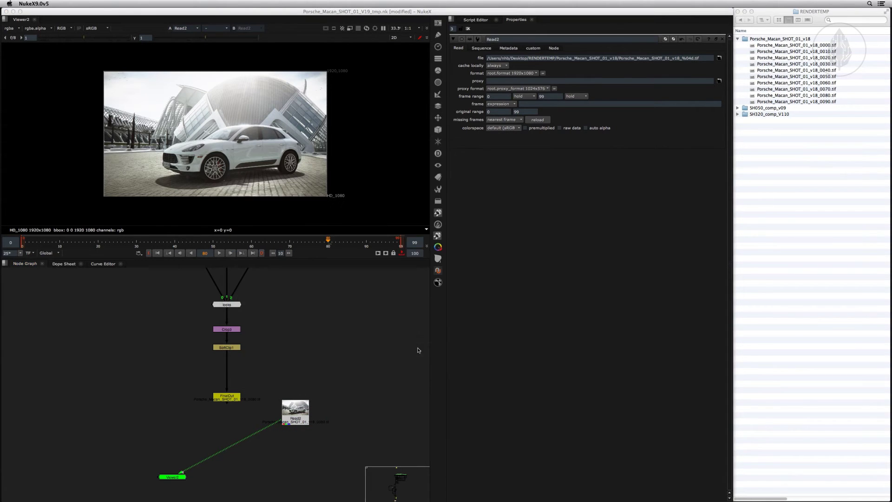
# Play the rendered Porsche sequence in the viewer and scrub to about frame 66 to check for faulty frames.
pyautogui.click(218, 253)
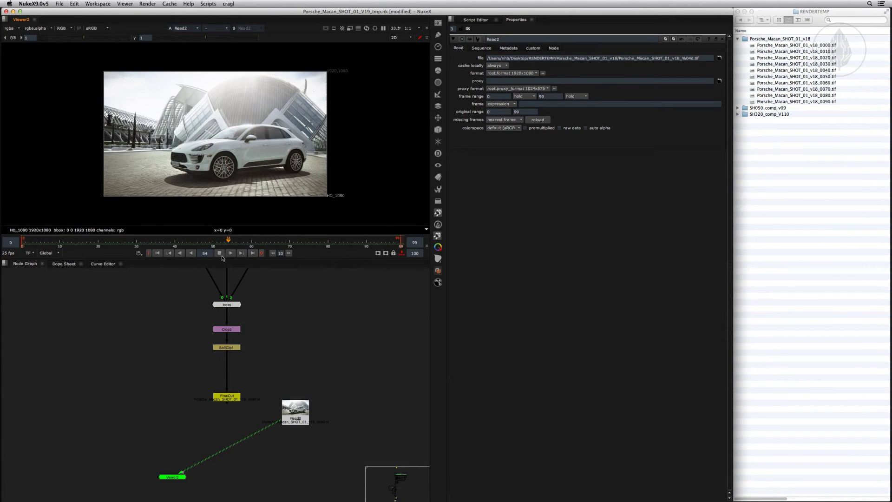
pyautogui.click(287, 239)
pyautogui.moveTo(287, 239); pyautogui.dragTo(274, 239)
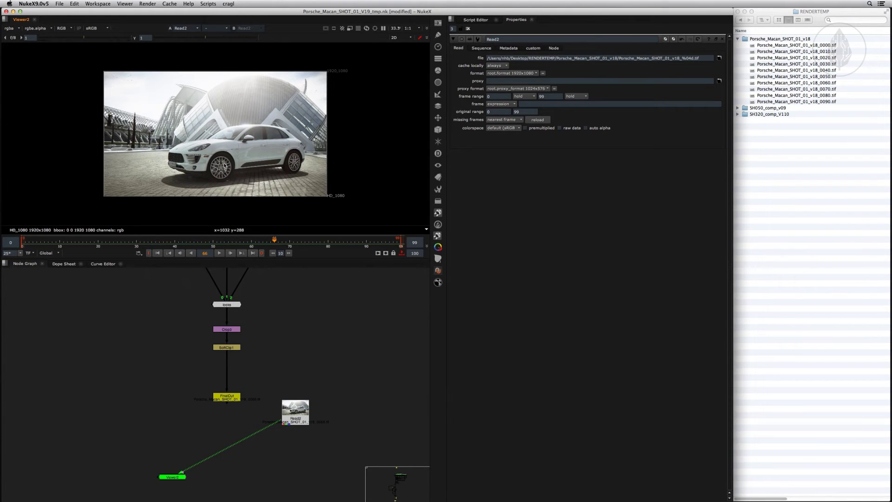
# Disable the node inside the red "simulated render error" backdrop in the node graph.
pyautogui.scroll(-10, 200, 297)
pyautogui.scroll(10, 243, 365)
pyautogui.click(221, 370)
pyautogui.click(225, 332)
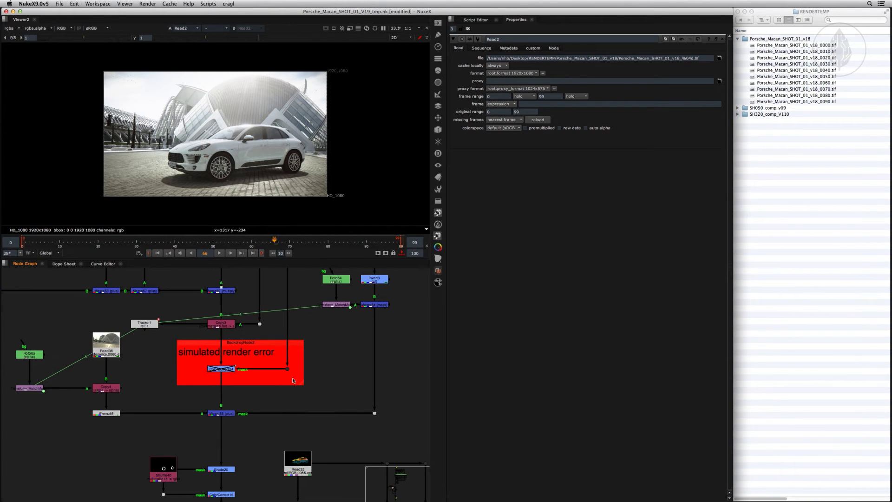
pyautogui.scroll(-8, 221, 297)
pyautogui.scroll(8, 262, 341)
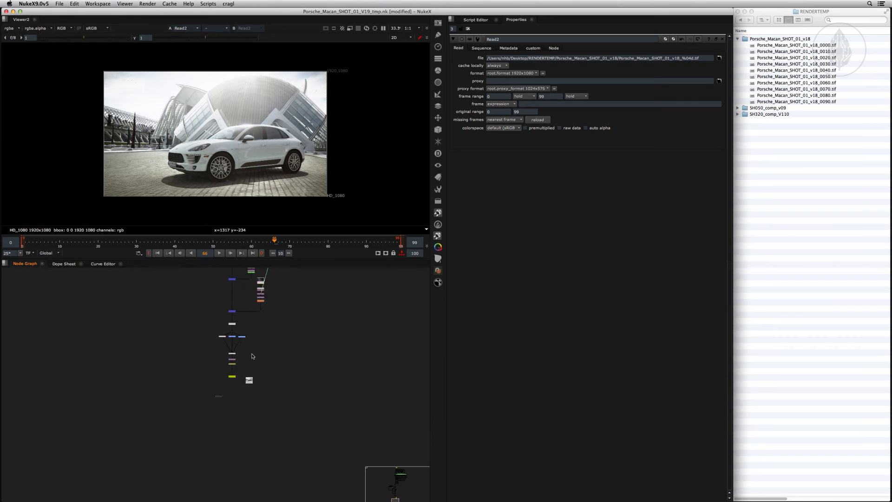
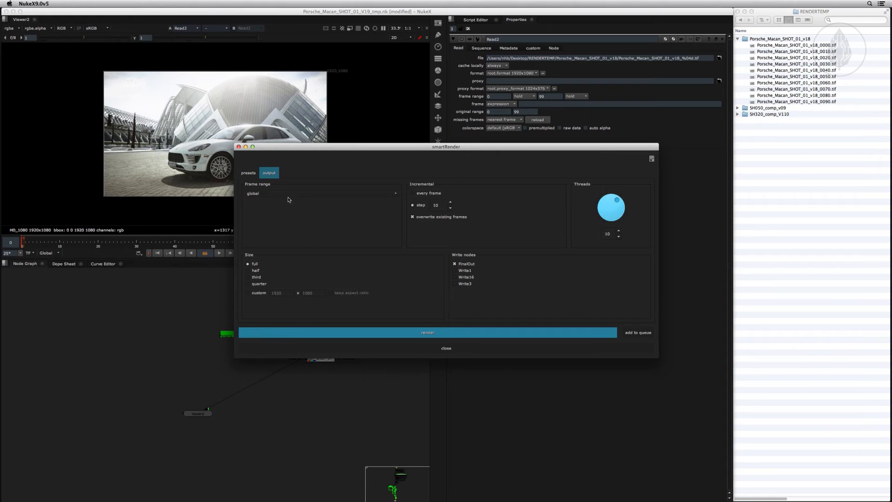
# Re-render FinalOut for the custom frame range 50-70 with step 10 and 3 threads.
pyautogui.click(285, 200)
pyautogui.tripleClick(281, 201)
pyautogui.write('50-70')
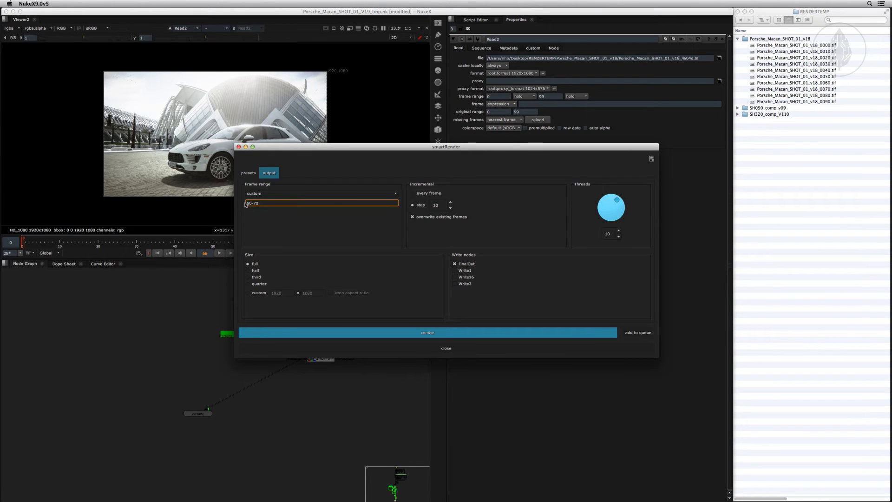
pyautogui.click(600, 214)
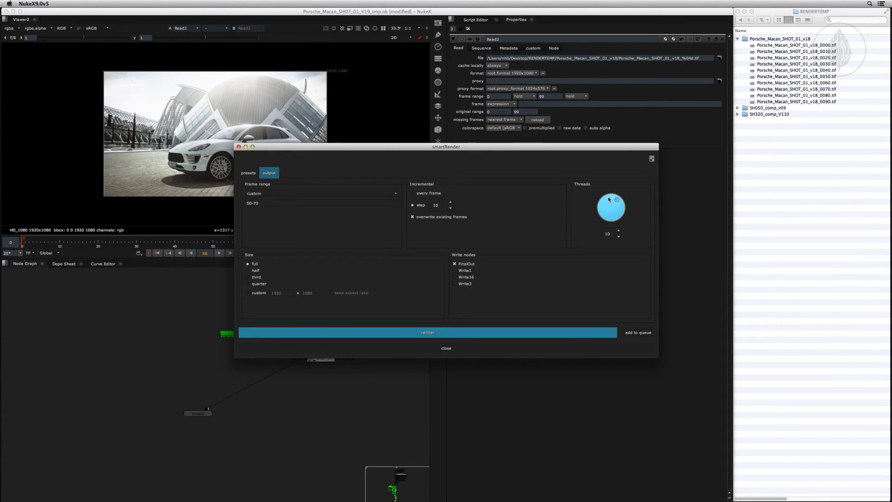
pyautogui.moveTo(600, 211); pyautogui.dragTo(602, 208)
pyautogui.click(428, 334)
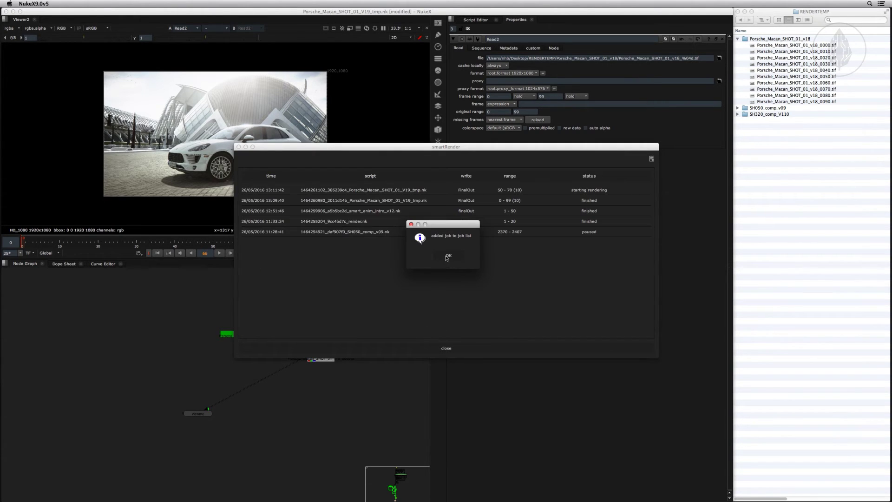
pyautogui.click(447, 256)
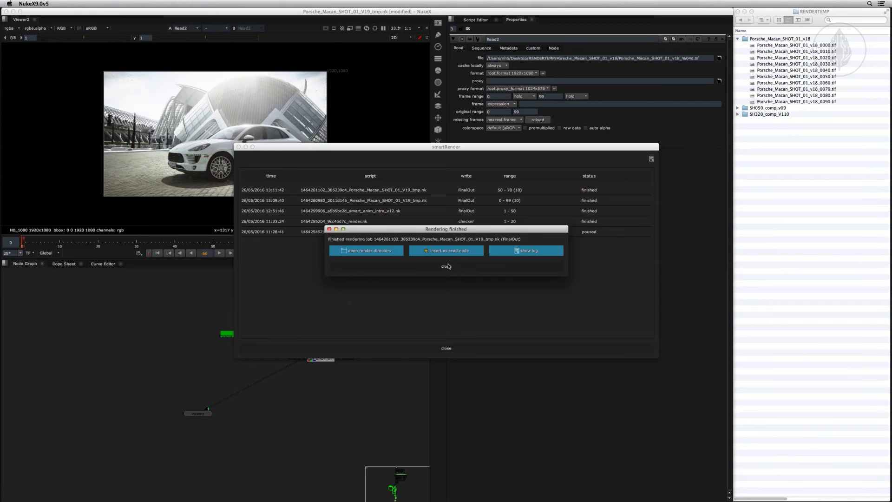
# Reload the Read2 node and play back the sequence with the re-rendered frames.
pyautogui.click(448, 266)
pyautogui.click(392, 349)
pyautogui.click(325, 347)
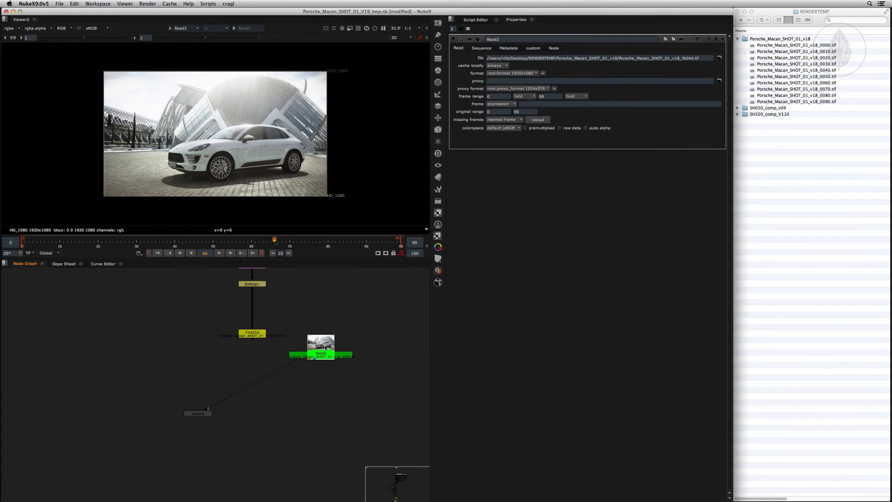
pyautogui.click(537, 119)
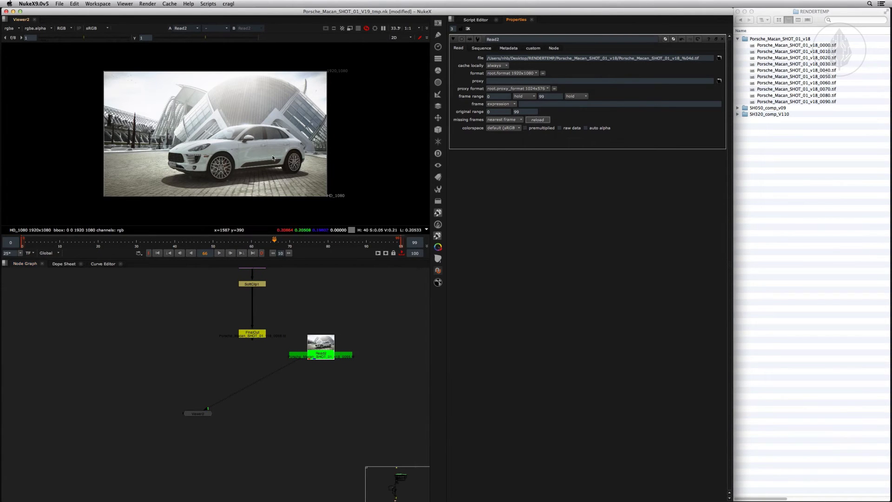
pyautogui.press('l')
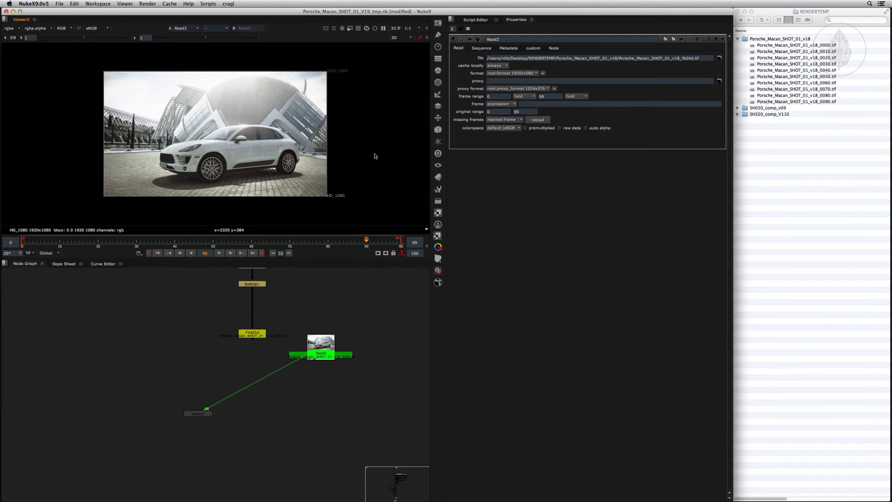
# Render FinalOut over the global range with step 5 and 12 threads, without overwriting existing frames.
pyautogui.click(255, 336)
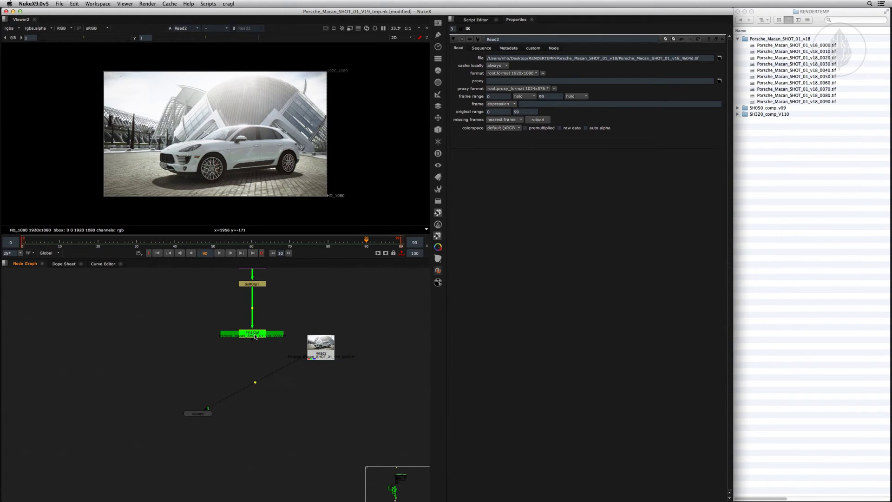
pyautogui.press('F7')
pyautogui.click(297, 193)
pyautogui.click(299, 192)
pyautogui.moveTo(441, 204); pyautogui.dragTo(426, 205)
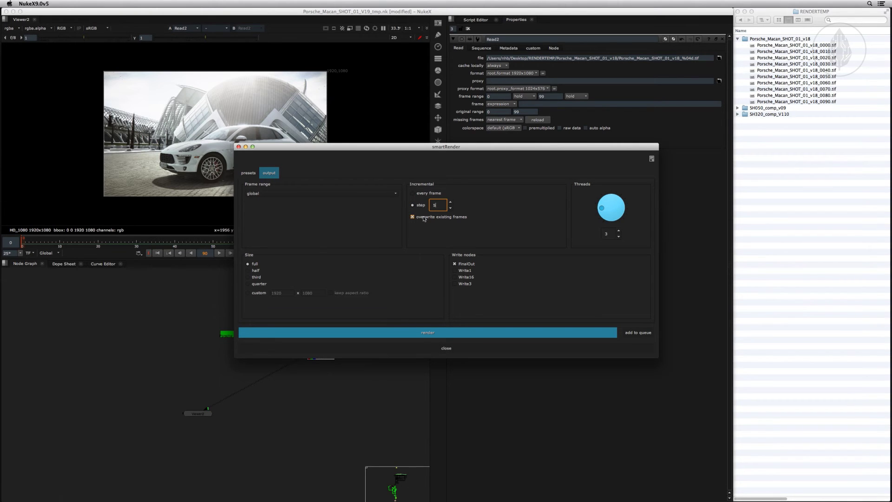
pyautogui.click(434, 218)
pyautogui.moveTo(602, 209); pyautogui.dragTo(625, 207)
pyautogui.click(467, 333)
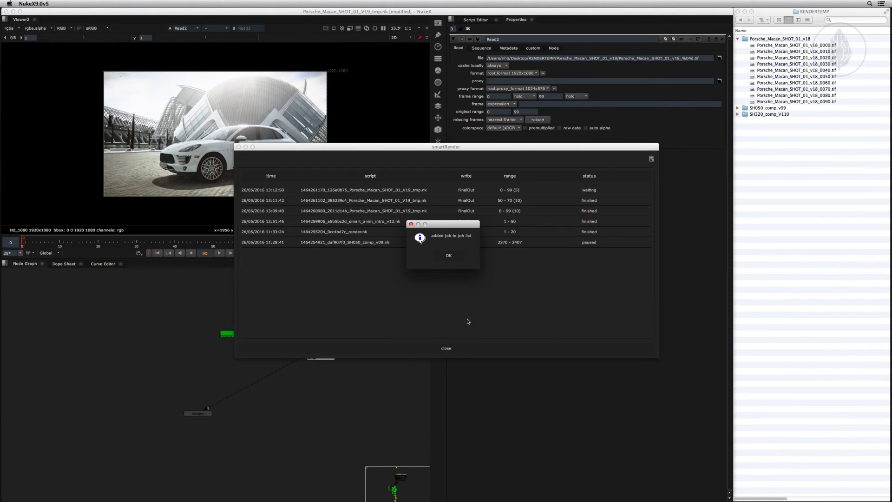
pyautogui.click(448, 256)
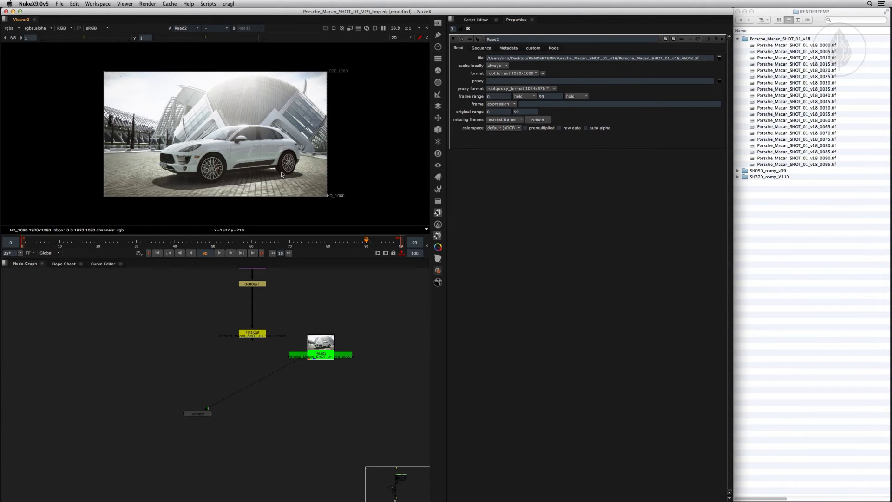
# Play back the Read2 sequence with the additional in-between frames.
pyautogui.press('l')
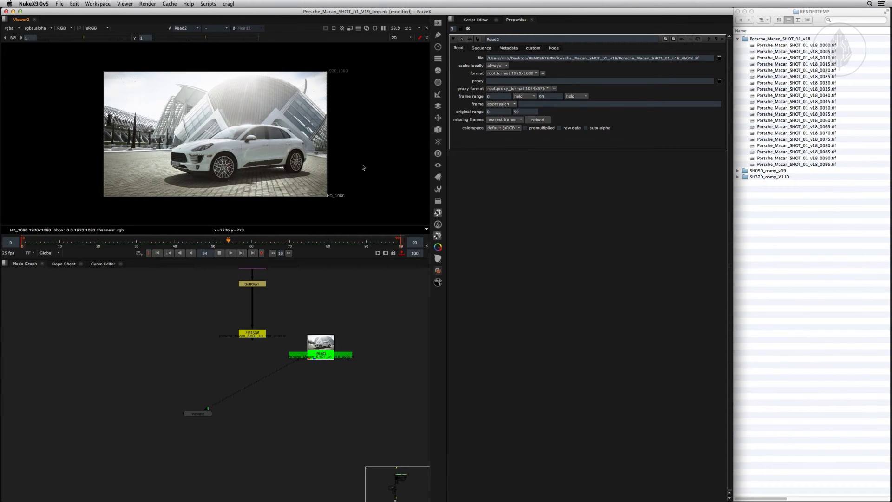
pyautogui.click(362, 338)
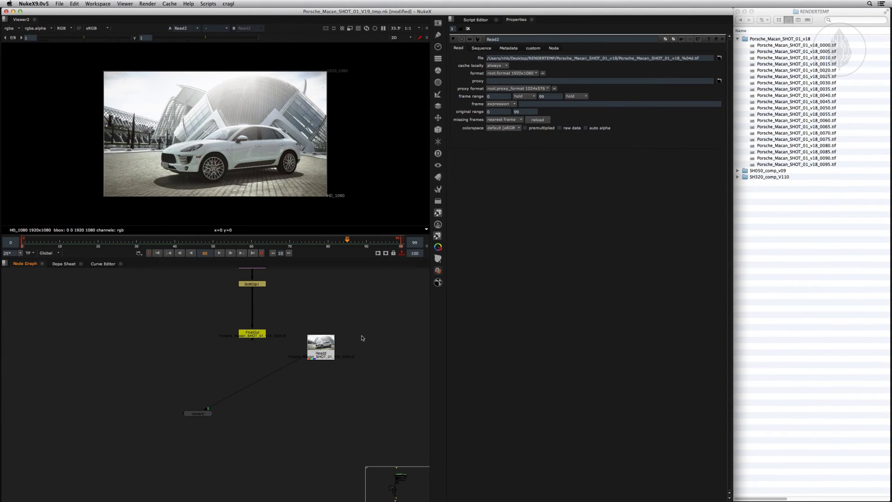
# Render every frame of FinalOut over the global range with a raised thread count, without overwriting existing frames.
pyautogui.click(253, 333)
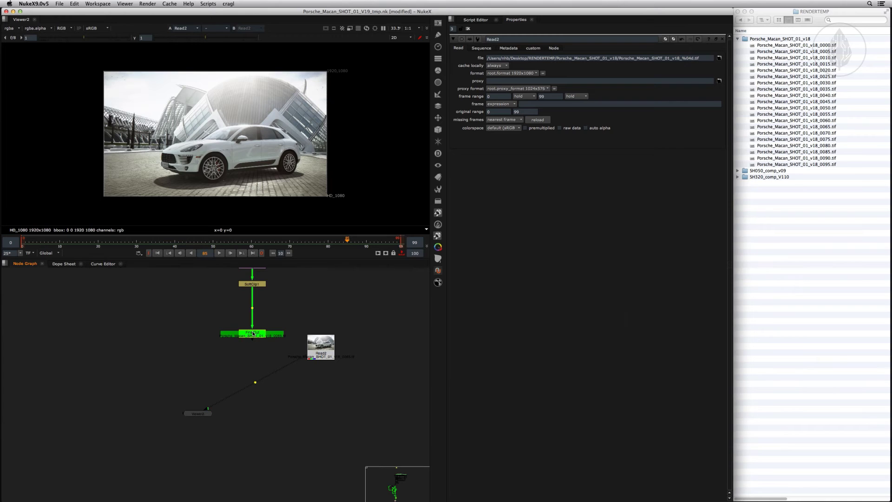
pyautogui.press('F7')
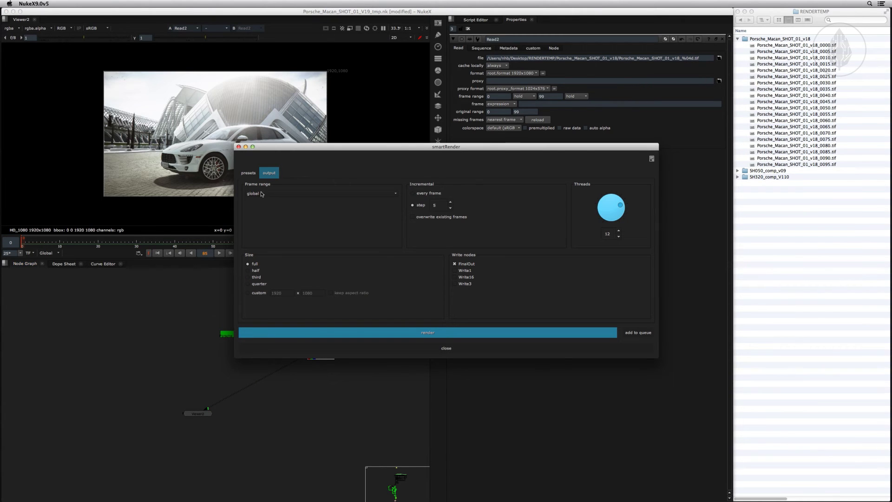
pyautogui.click(418, 195)
pyautogui.moveTo(622, 204); pyautogui.dragTo(617, 221)
pyautogui.click(449, 333)
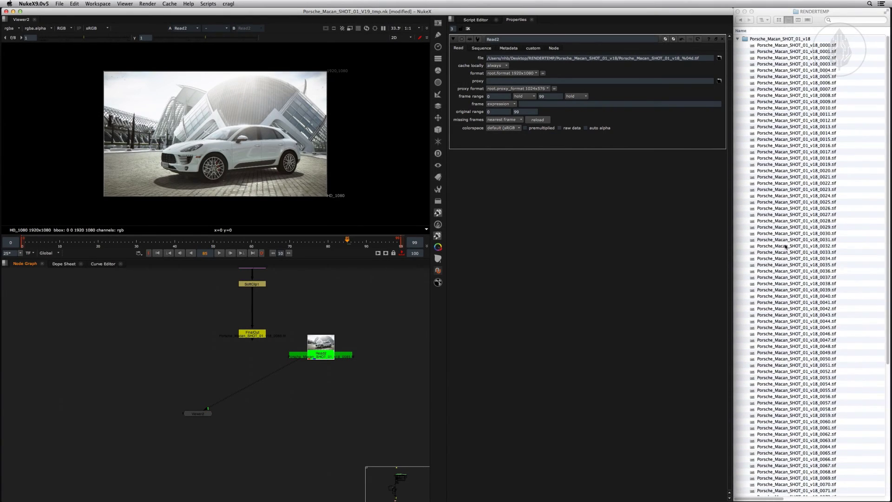
# Reload the Read2 node and play back the fully rendered sequence.
pyautogui.click(538, 120)
pyautogui.click(537, 120)
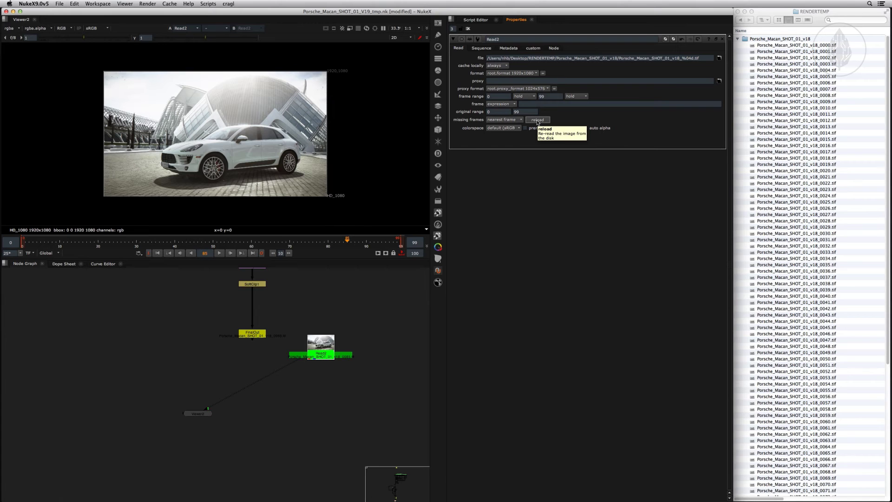
pyautogui.press('l')
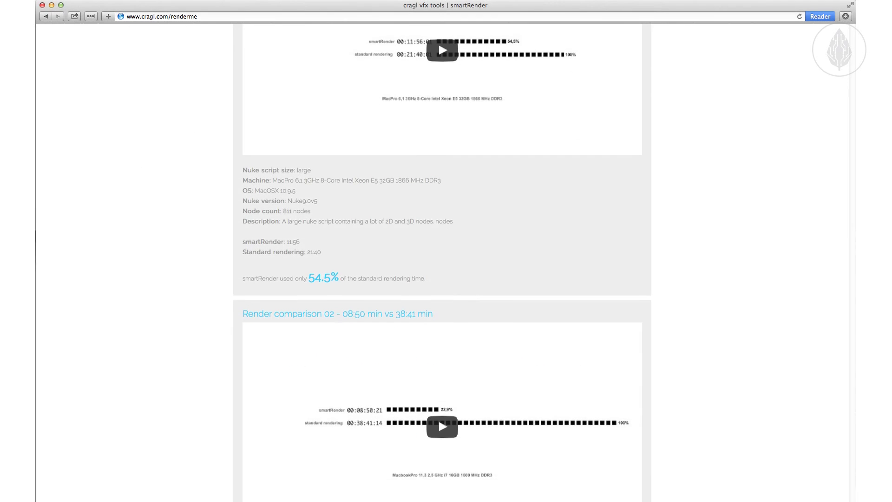
# Switch to the browser and examine the render time comparisons on the smartRender web page.
pyautogui.scroll(-1, 446, 251)
pyautogui.scroll(-2, 445, 251)
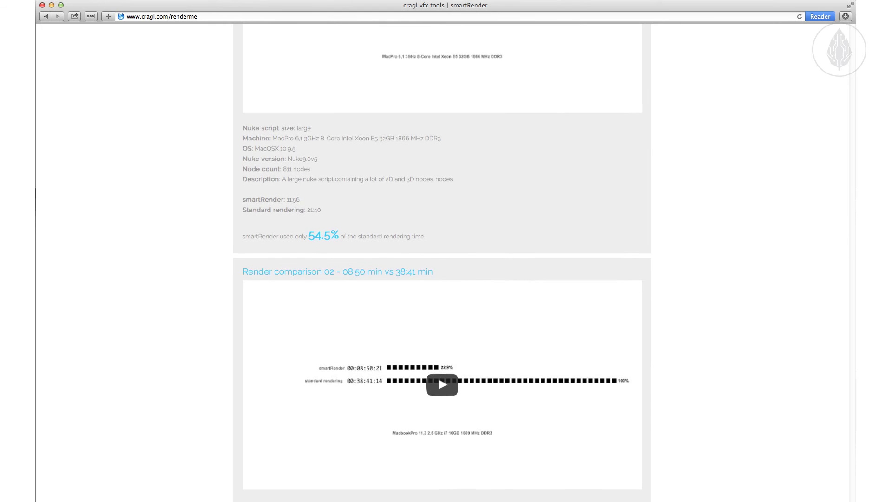
pyautogui.scroll(-2, 446, 250)
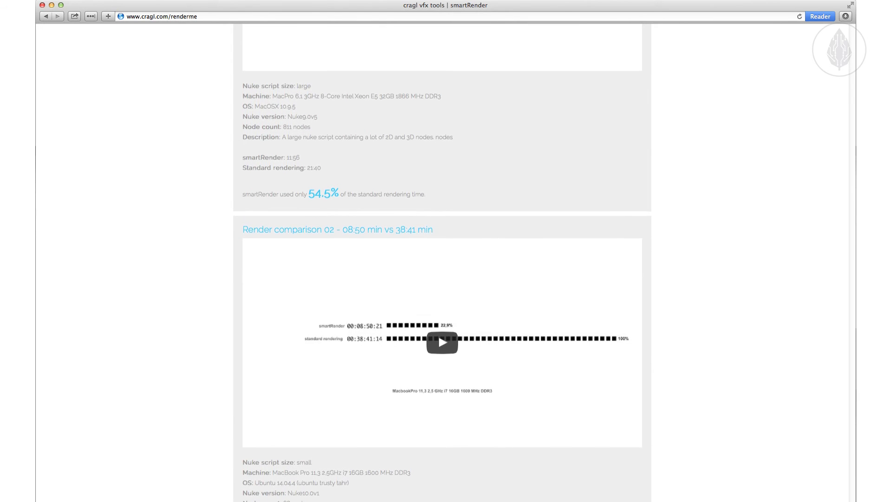
pyautogui.scroll(-2, 445, 251)
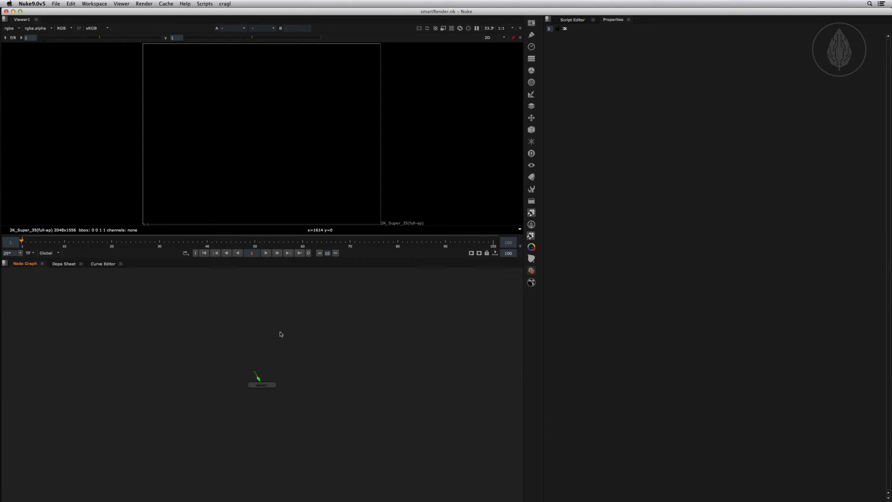
# Open smartRender in the smartRender.nk script and save the current output settings as a preset named myPreset.
pyautogui.hotkey('shift', 'r')
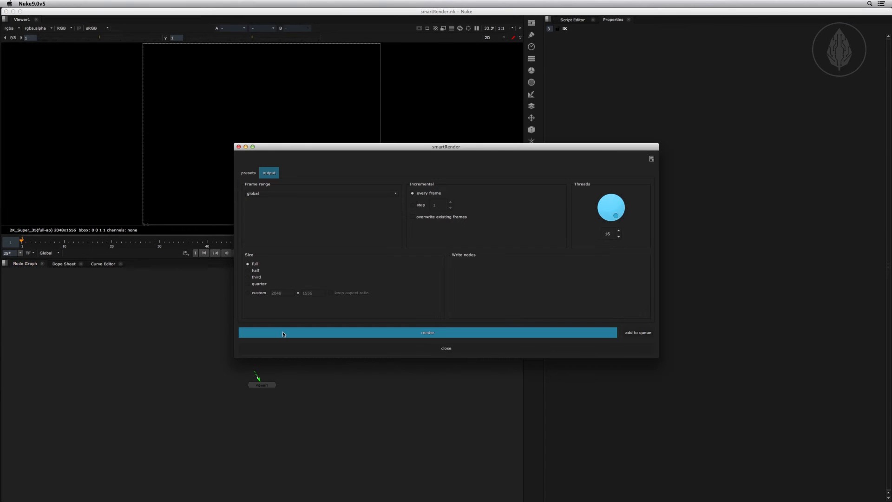
pyautogui.click(253, 174)
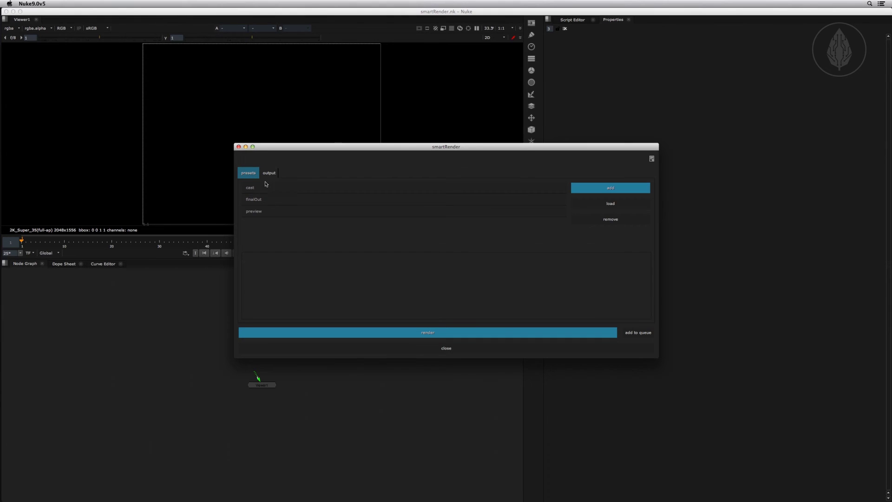
pyautogui.click(268, 174)
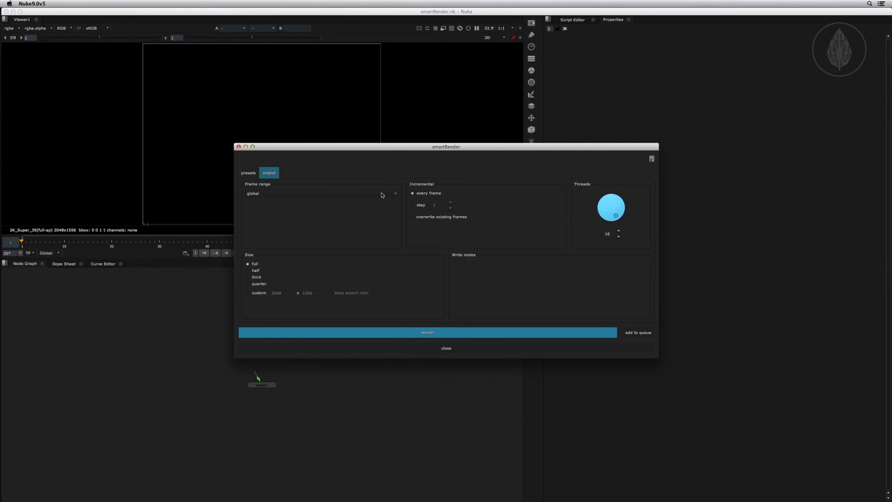
pyautogui.click(249, 172)
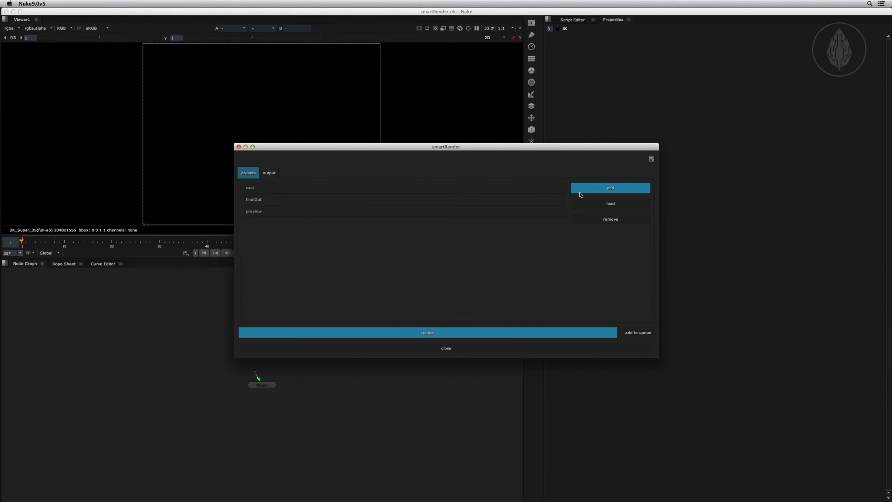
pyautogui.click(595, 188)
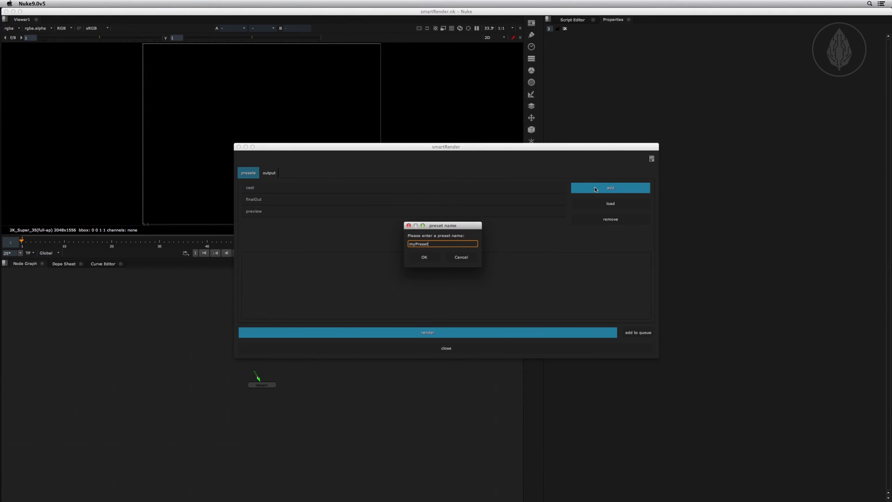
pyautogui.click(435, 258)
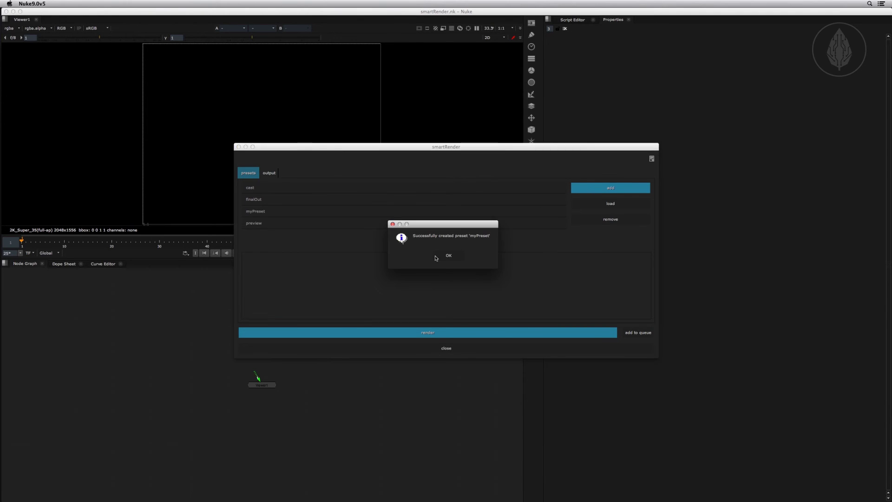
pyautogui.click(447, 256)
# Load the preview preset, check the output settings it applies, and close smartRender.
pyautogui.click(274, 225)
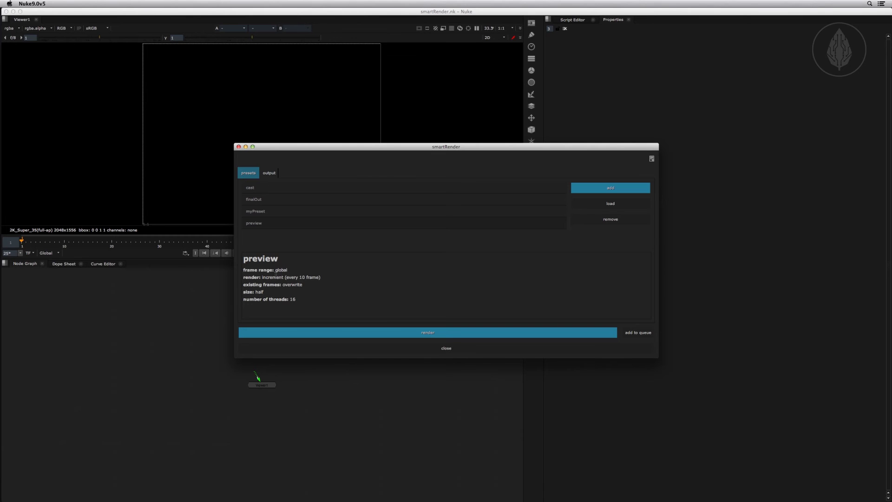
pyautogui.click(607, 204)
pyautogui.click(451, 255)
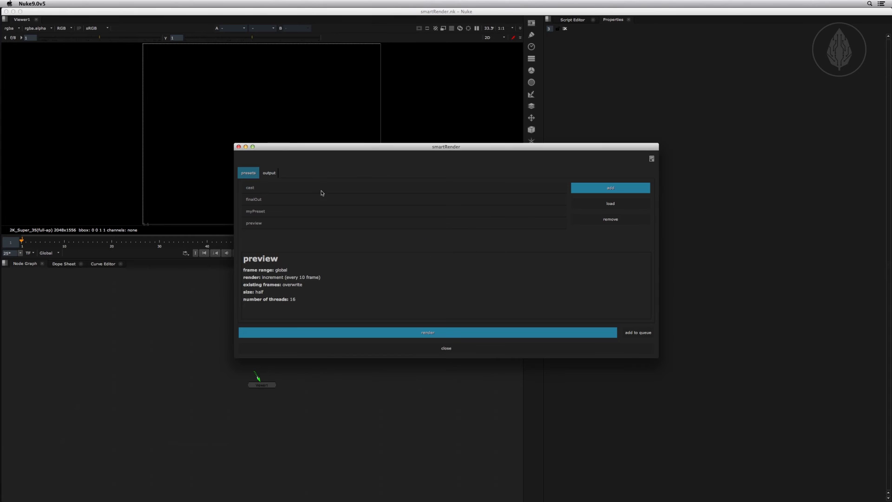
pyautogui.click(273, 174)
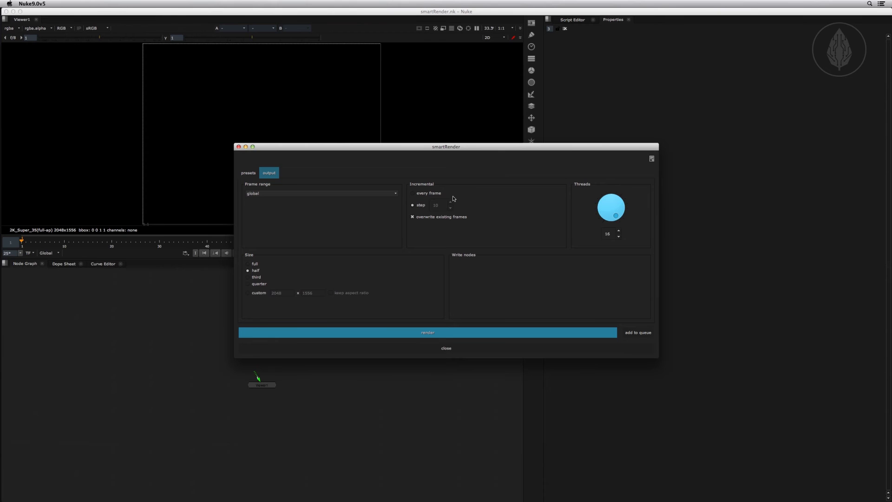
pyautogui.click(445, 348)
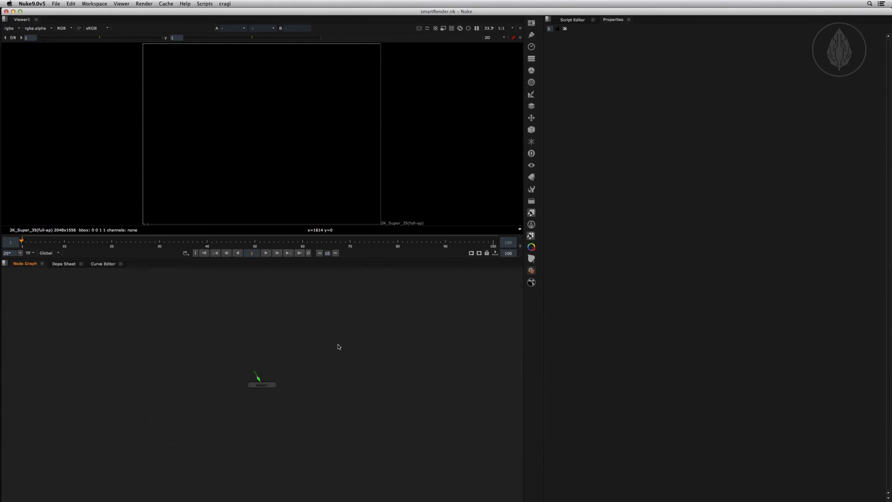
# Add a Write node to the empty node graph and show its custom controls.
pyautogui.press('w')
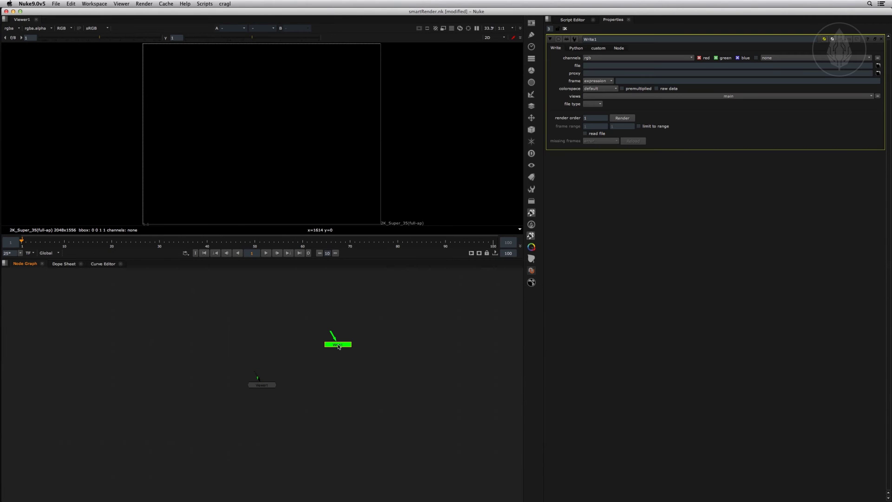
pyautogui.click(598, 48)
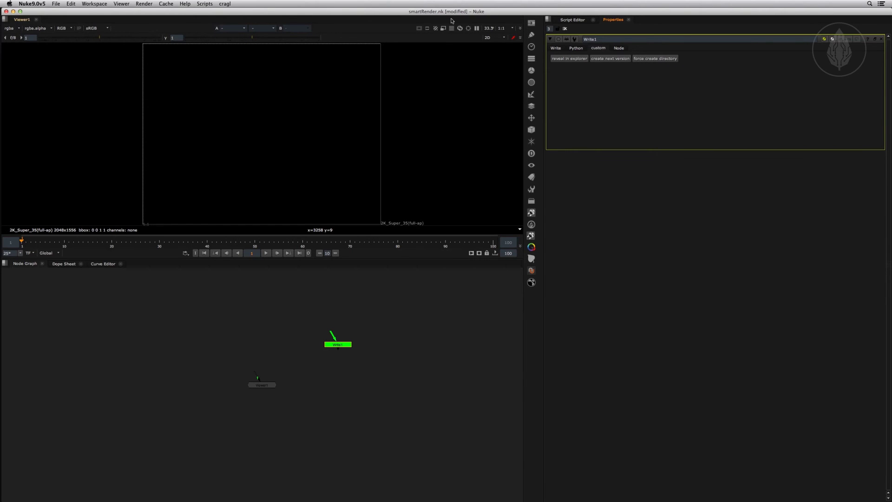
# In the smartRender settings, set the after-submitting action to "show message + show job log + close smartRender".
pyautogui.click(227, 4)
pyautogui.moveTo(234, 47)
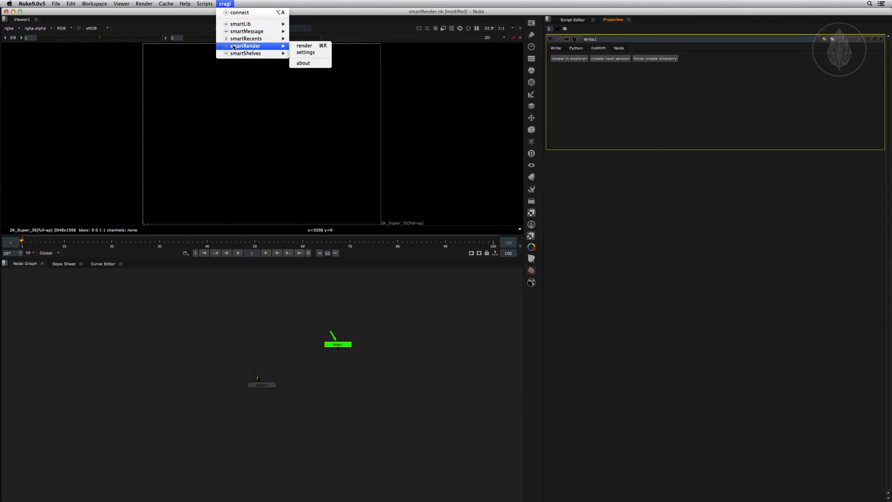
pyautogui.click(313, 52)
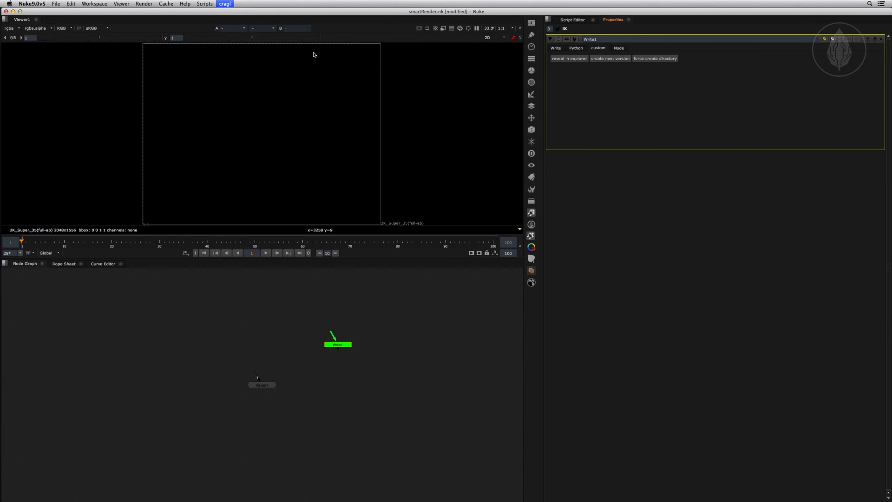
pyautogui.moveTo(382, 190); pyautogui.dragTo(313, 244)
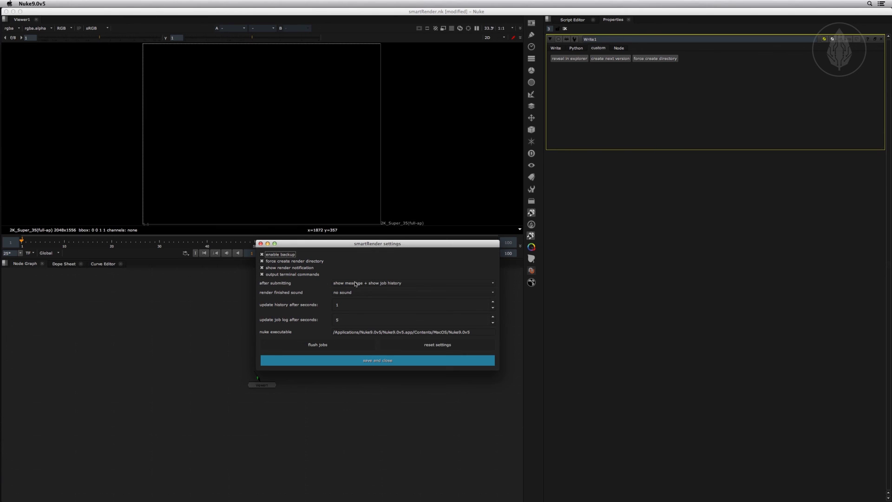
pyautogui.click(395, 284)
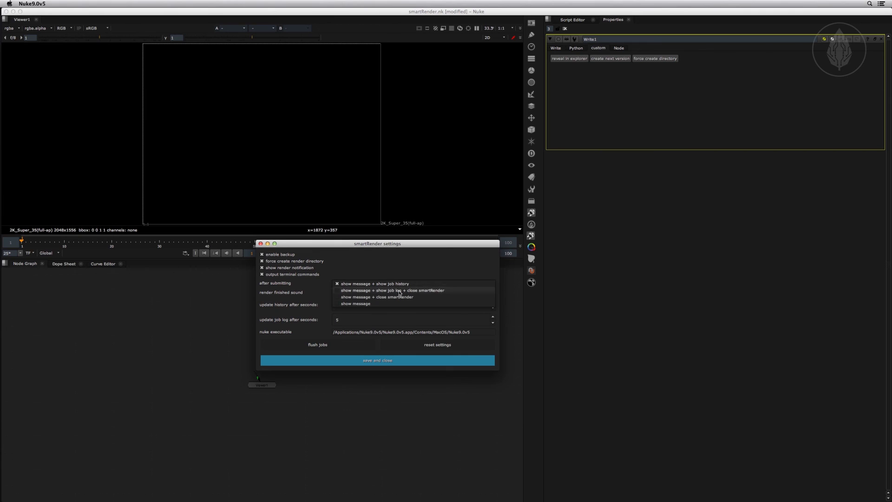
pyautogui.click(392, 291)
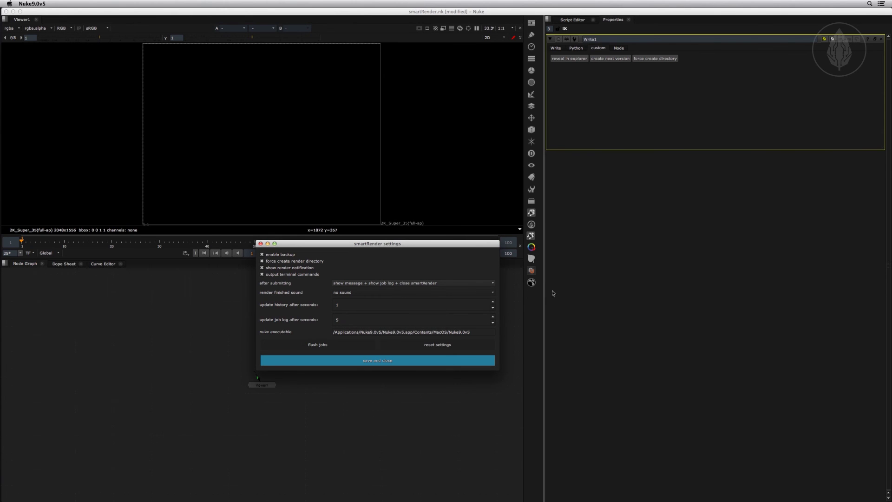
# Bring the smartRender folder into view in Finder to inspect the wav files in its sounds folder, and put the window away.
pyautogui.moveTo(891, 116); pyautogui.dragTo(595, 157)
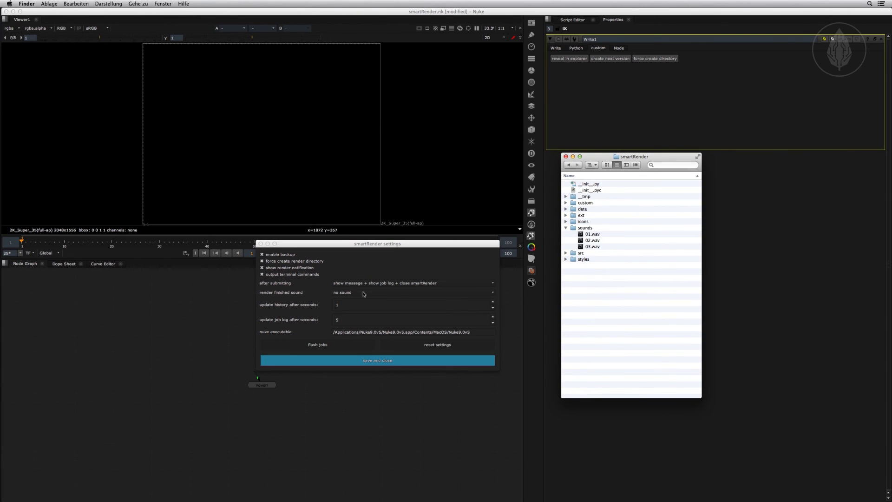
pyautogui.doubleClick(615, 155)
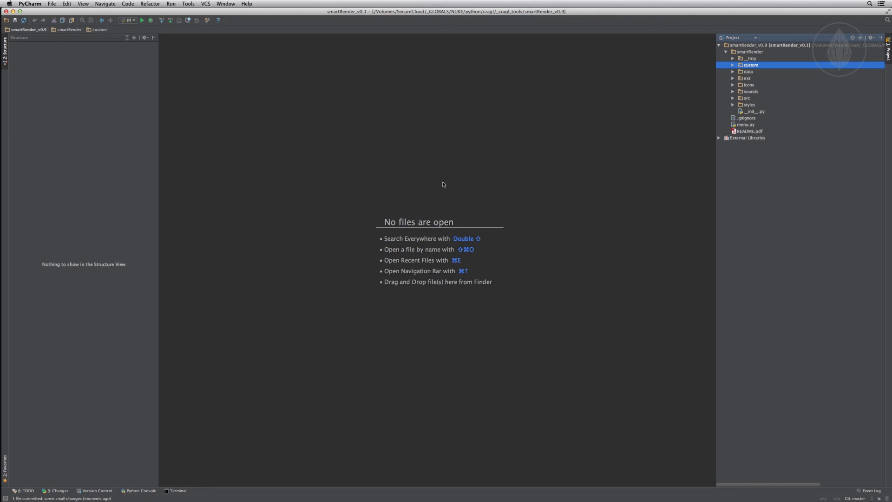
# Switch to PyCharm and open renderCmd.py and renderProcess.py from the custom folder to review their code.
pyautogui.click(733, 66)
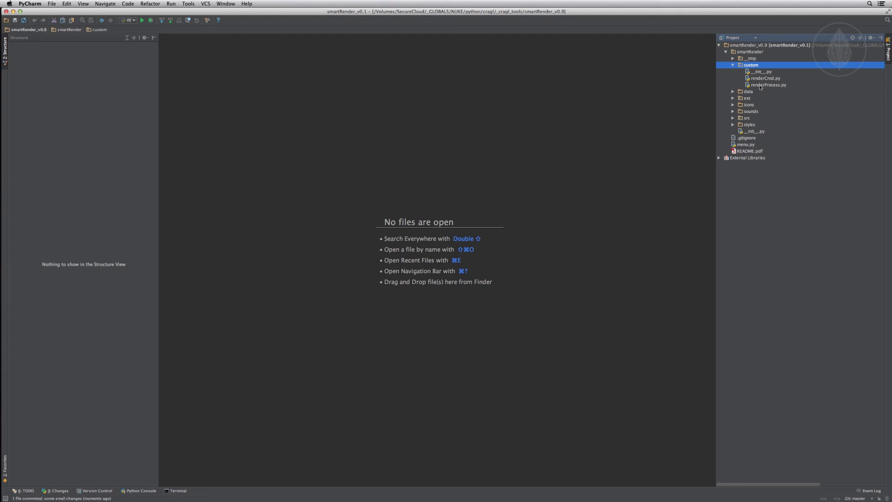
pyautogui.doubleClick(766, 78)
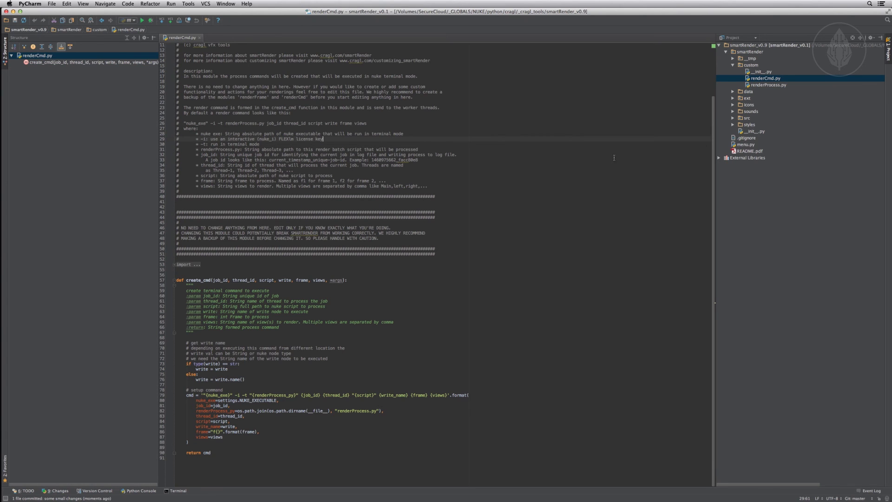
pyautogui.doubleClick(768, 84)
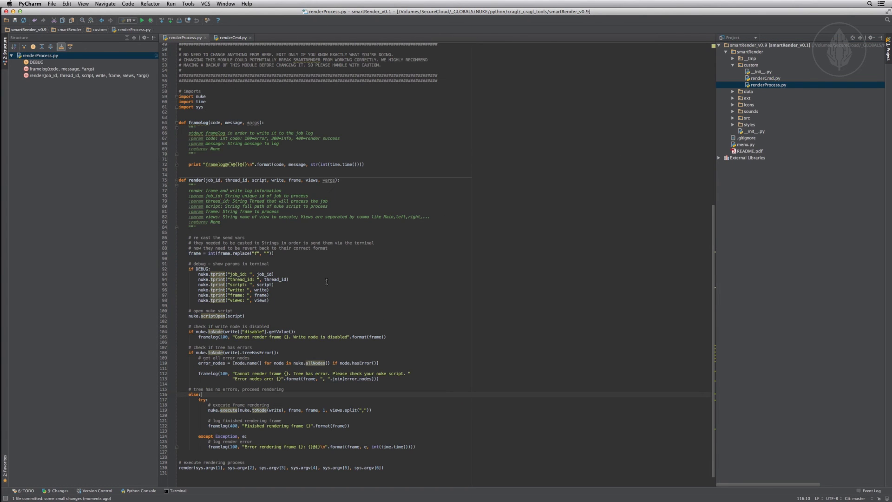